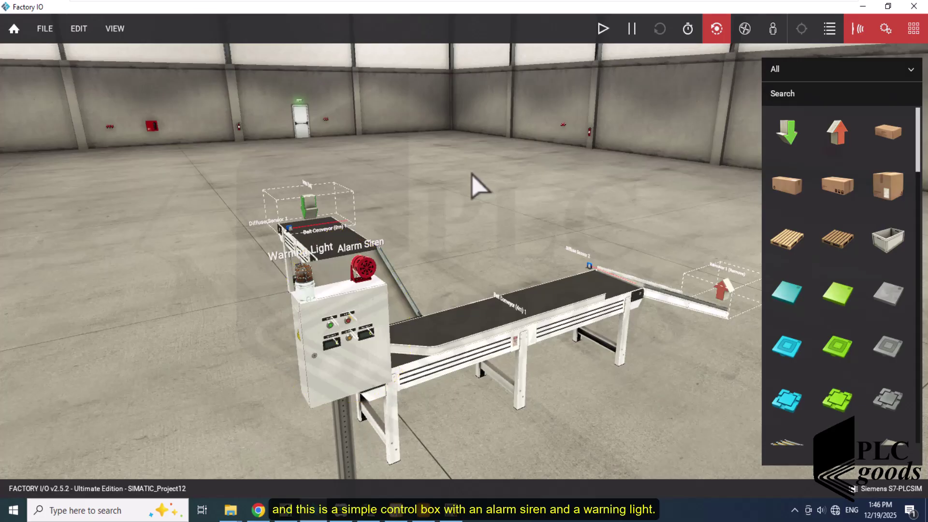
- Connect the Siemens S7-PLCSIM driver from File > Drivers, then run the conveyor scene
left_click(46, 36)
left_click(87, 148)
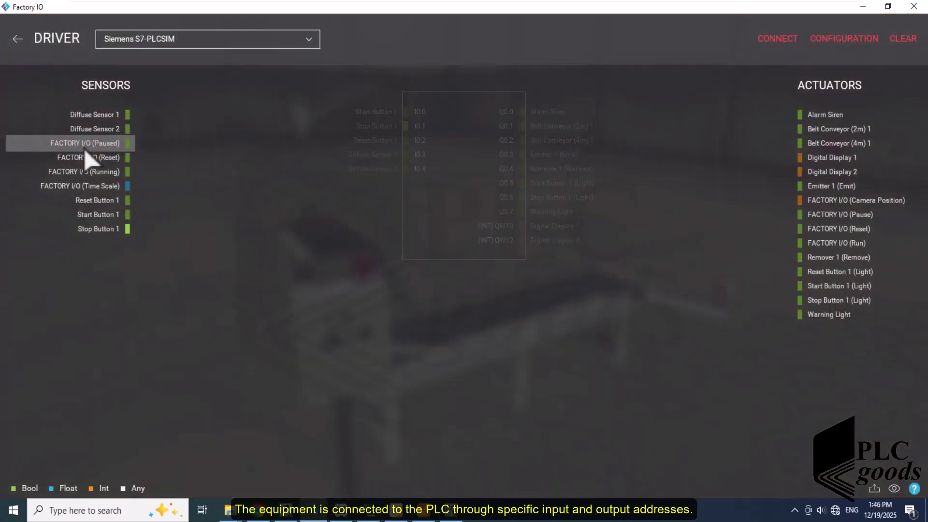
left_click(275, 132)
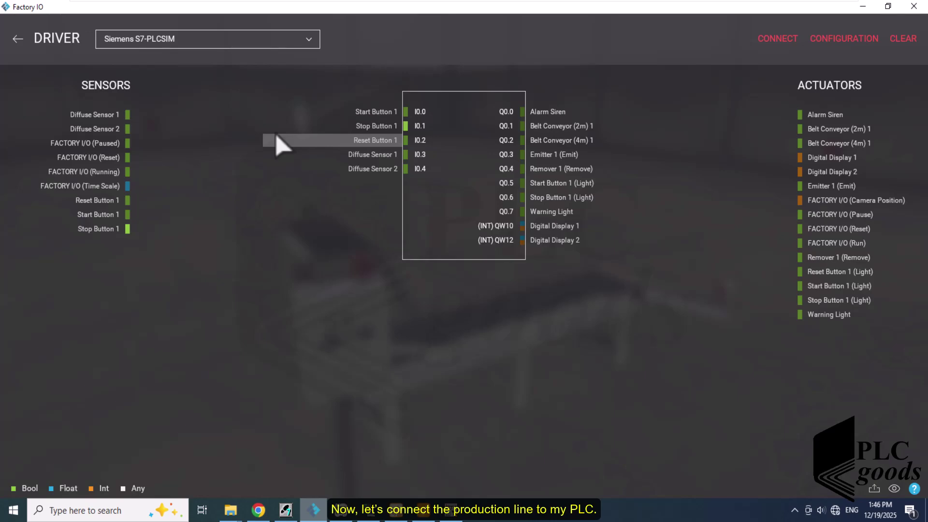
left_click(774, 42)
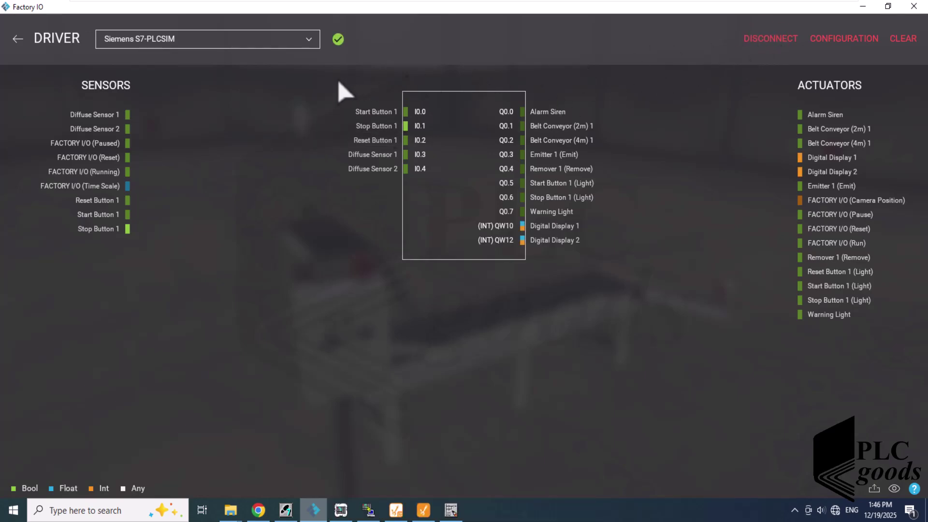
left_click(17, 39)
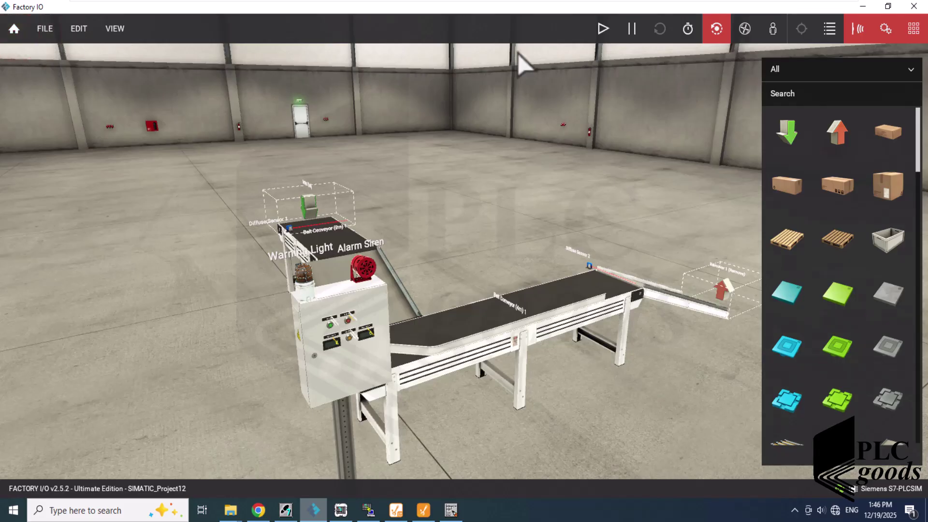
left_click(603, 28)
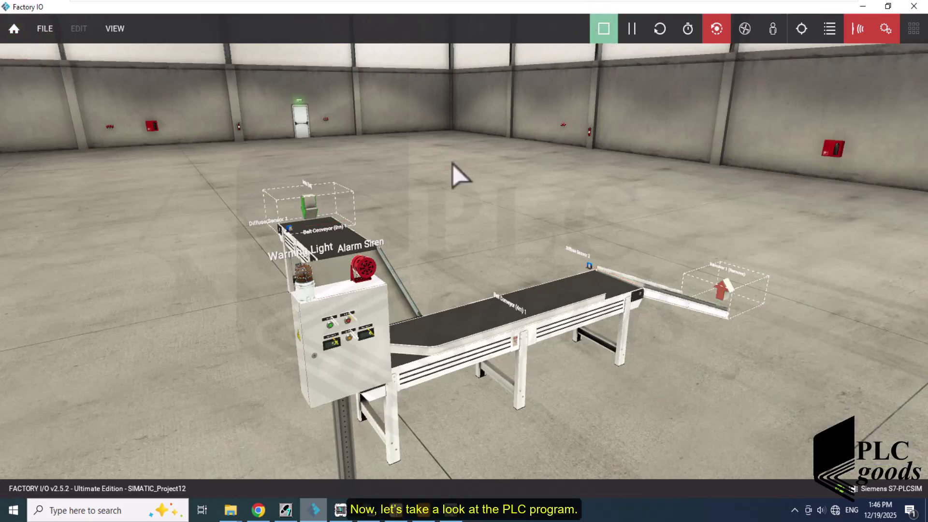
- Scroll through the OB1 ladder networks in SIMATIC Manager, then return to Factory I/O
left_click(320, 515)
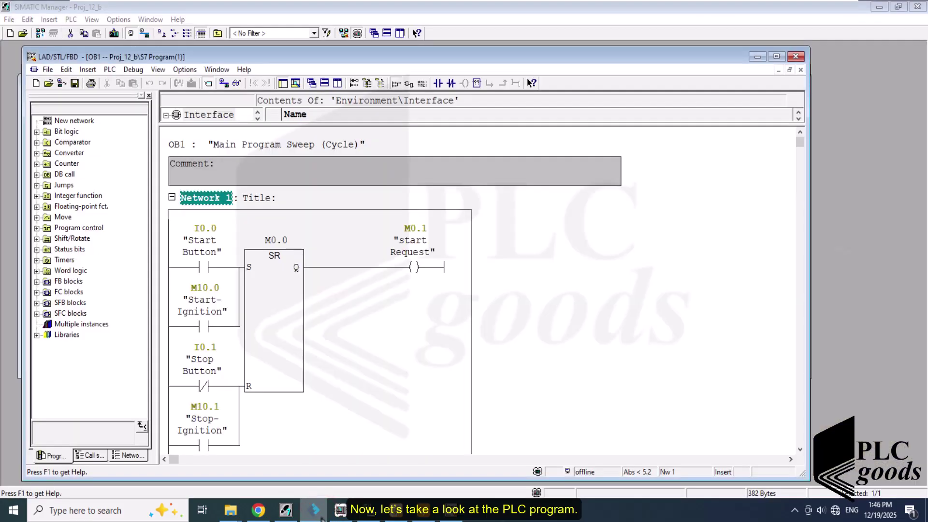
left_click(548, 274)
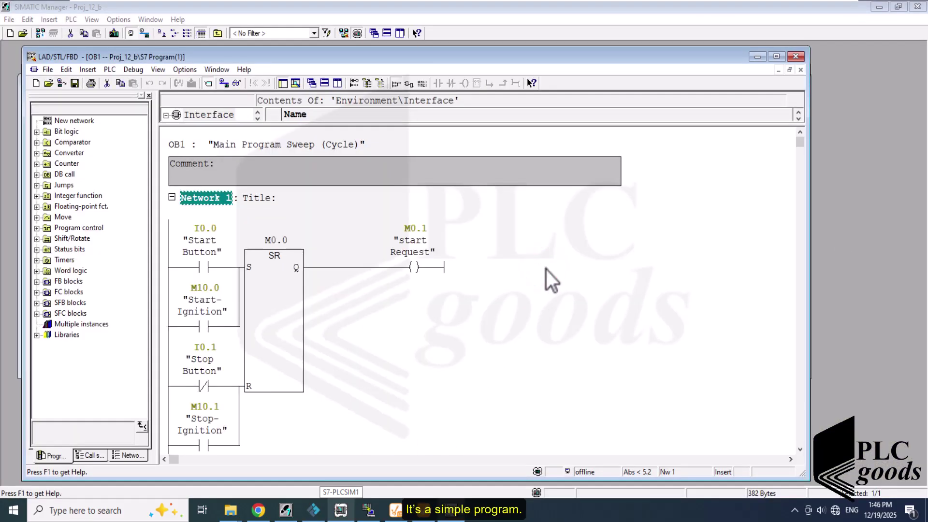
scroll(546, 270, "down", 5)
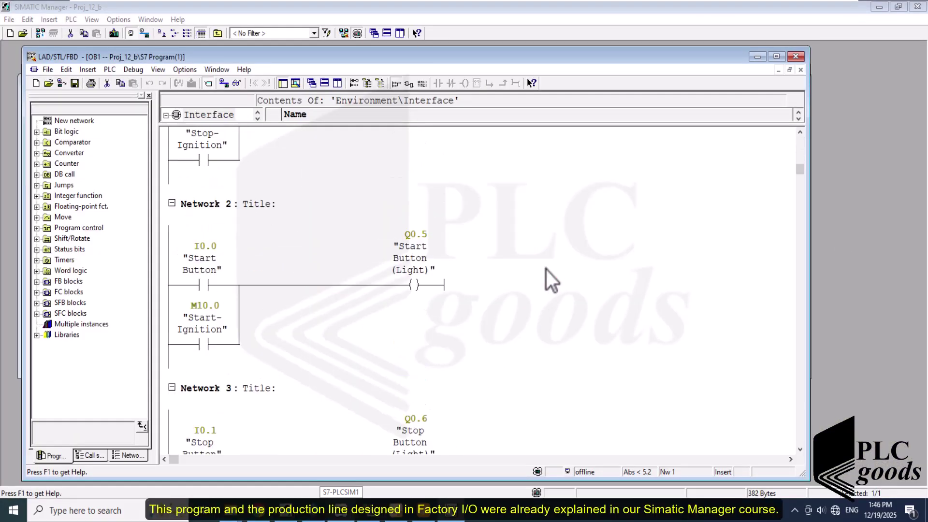
scroll(545, 268, "down", 4)
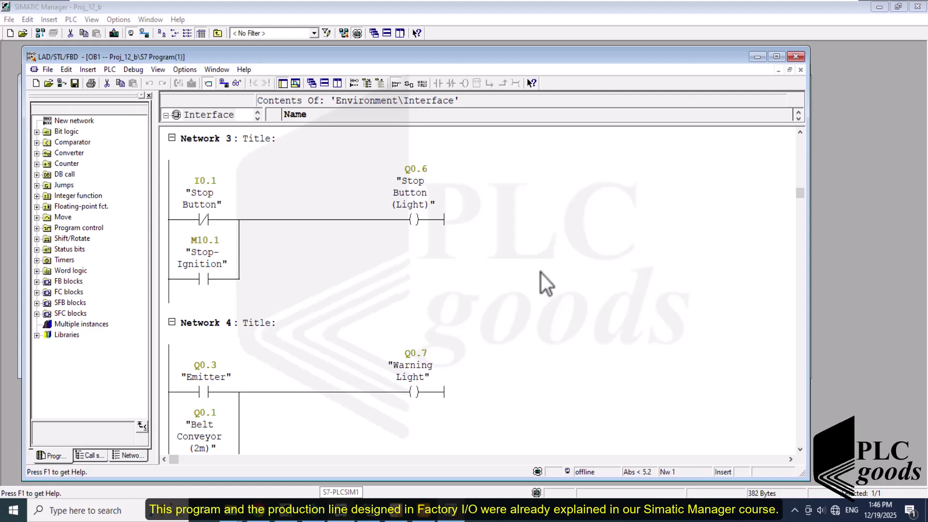
scroll(541, 273, "down", 3)
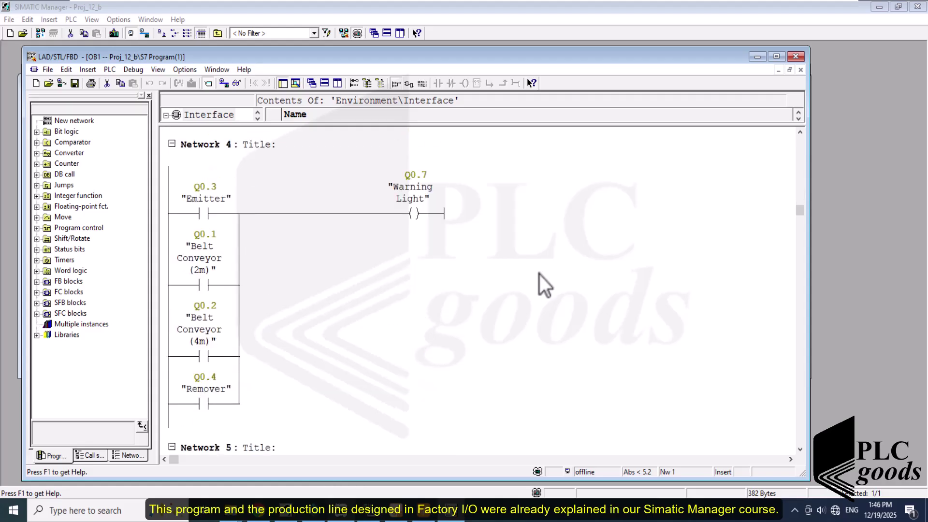
scroll(539, 275, "down", 4)
scroll(538, 273, "down", 4)
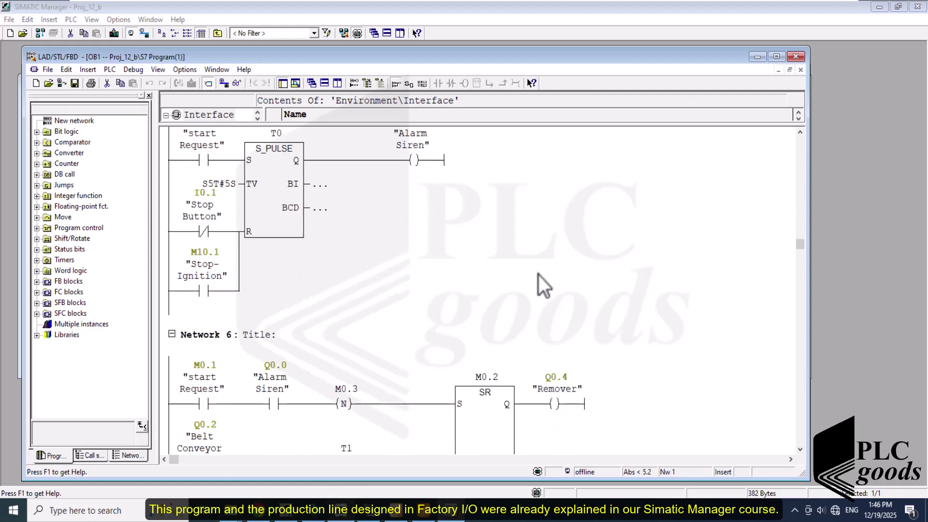
scroll(538, 276, "down", 5)
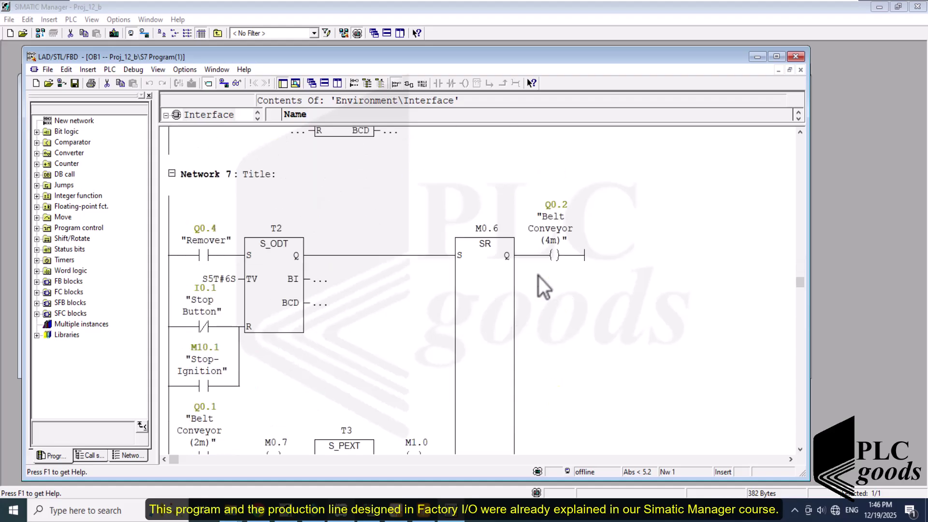
scroll(538, 275, "down", 5)
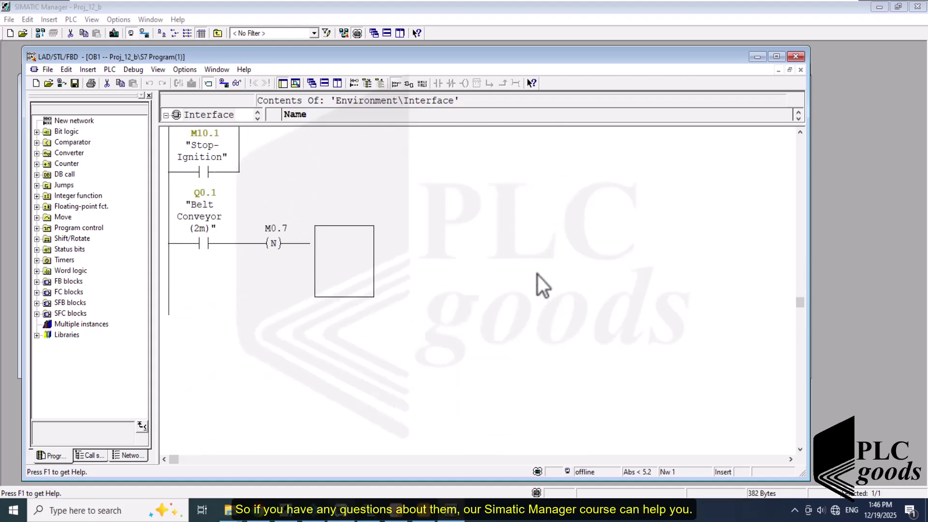
scroll(538, 275, "down", 6)
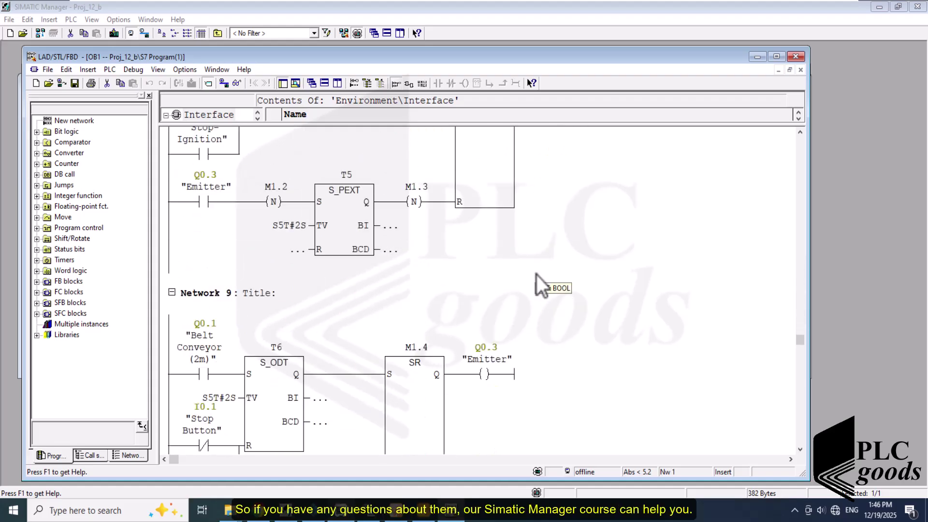
scroll(536, 275, "down", 4)
scroll(535, 277, "down", 10)
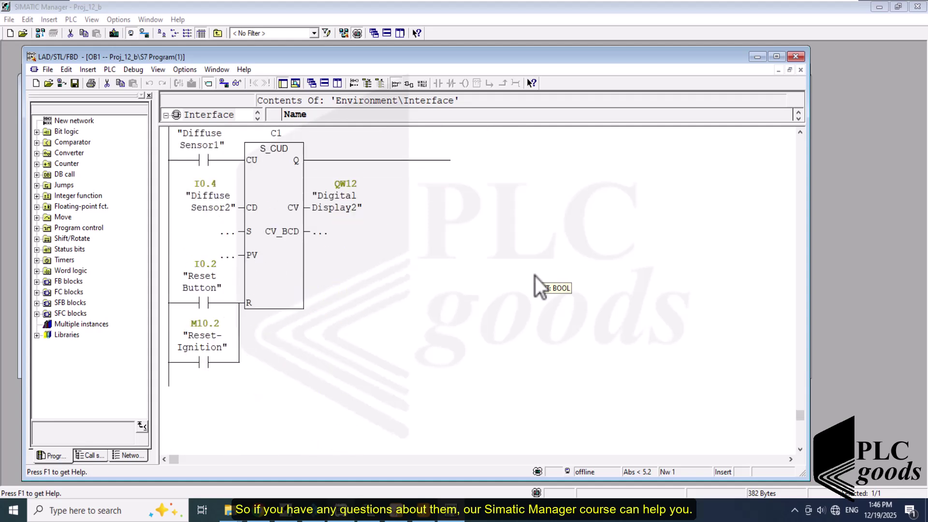
scroll(535, 277, "down", 1)
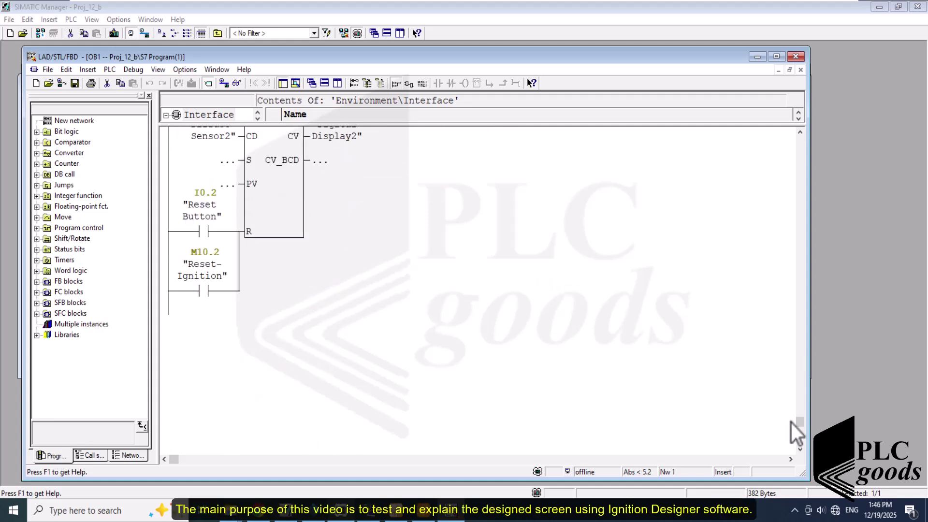
left_click_drag(799, 428, 773, 157)
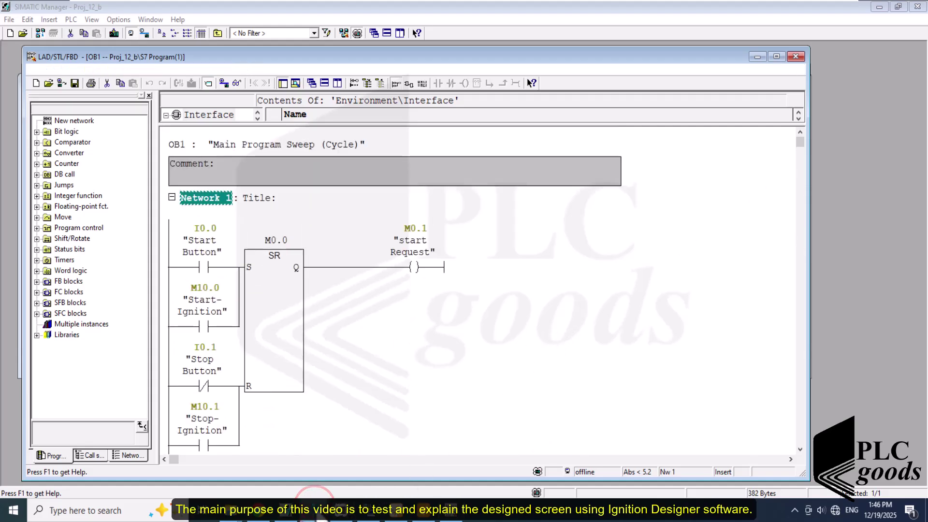
left_click(329, 512)
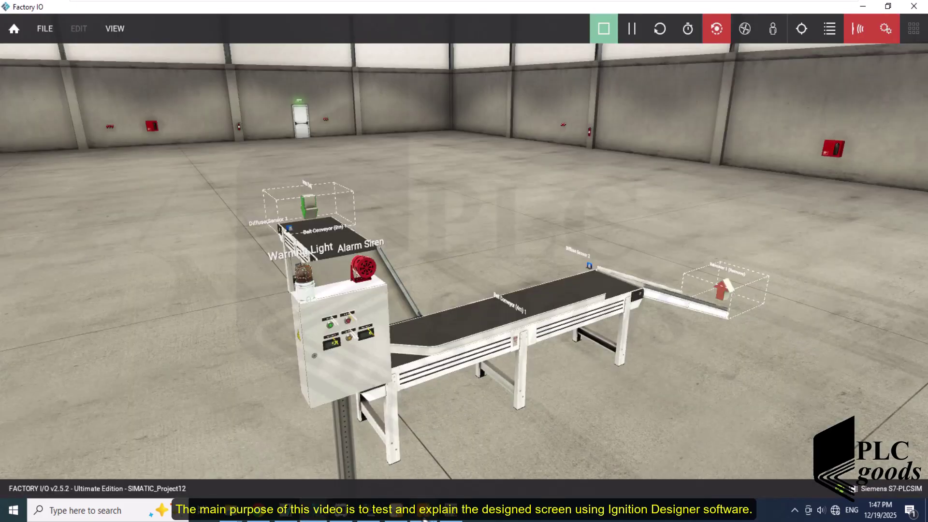
- Save the conveyor HMI project and run Tools > Launch Project > Launch (windowed)
left_click(424, 515)
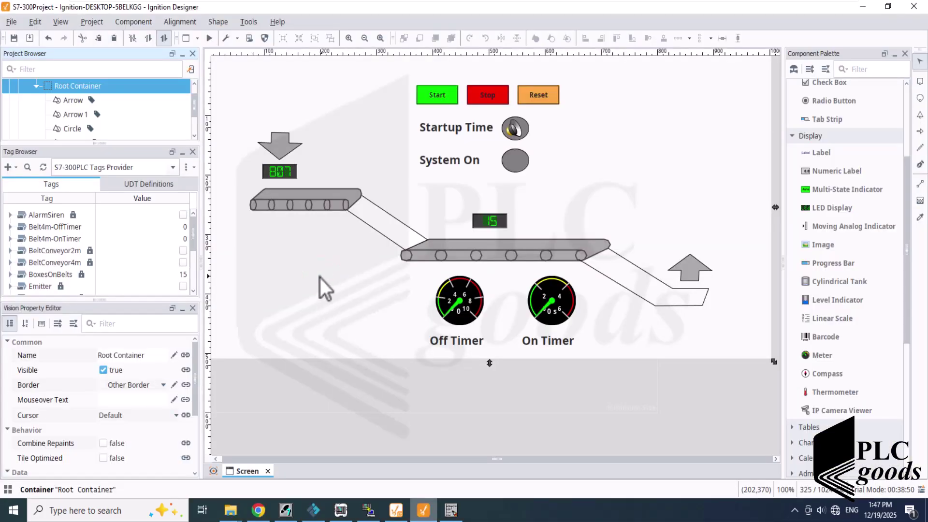
left_click(14, 38)
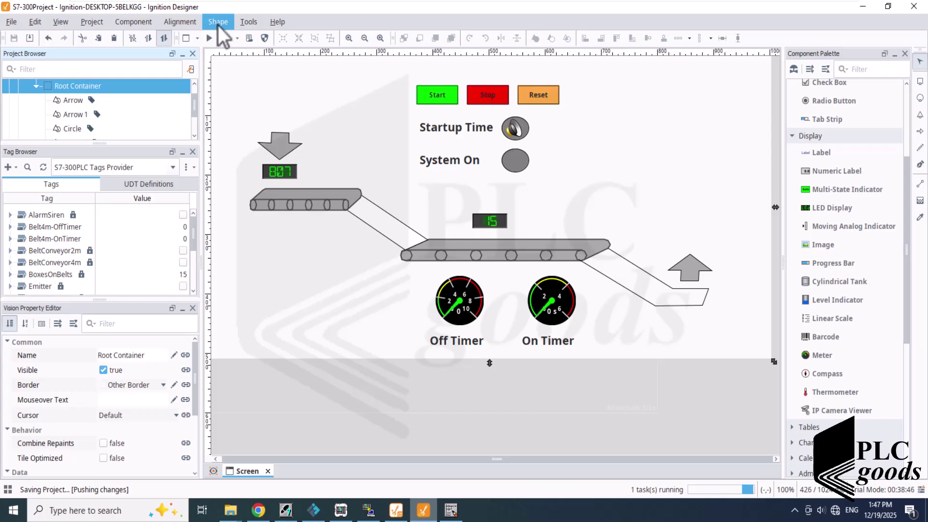
left_click(246, 24)
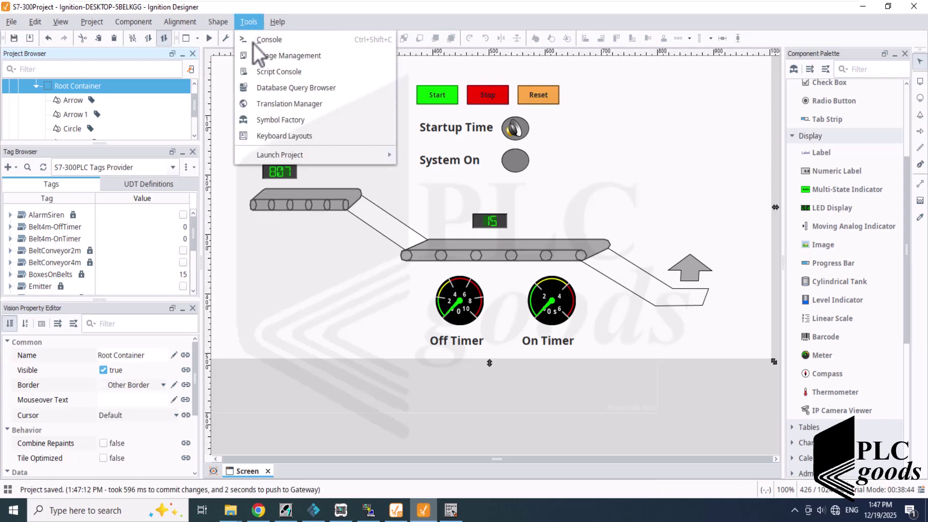
mouse_move(281, 150)
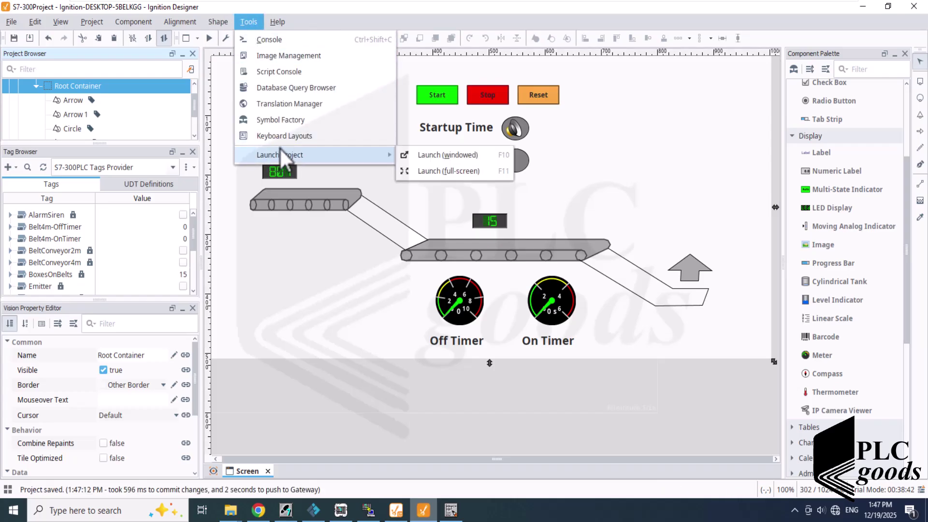
left_click(434, 156)
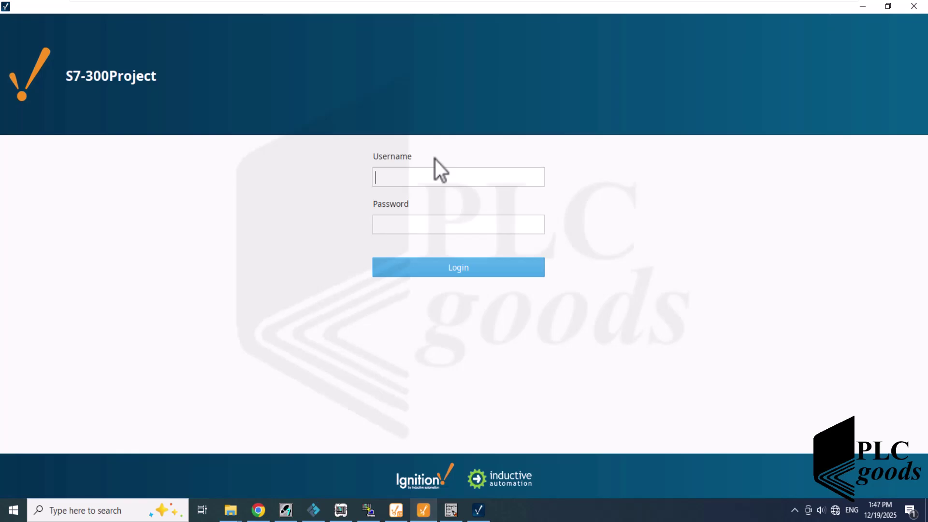
- Sign in to S7-300Project with the account's username and password
key("Tab")
key("Return")
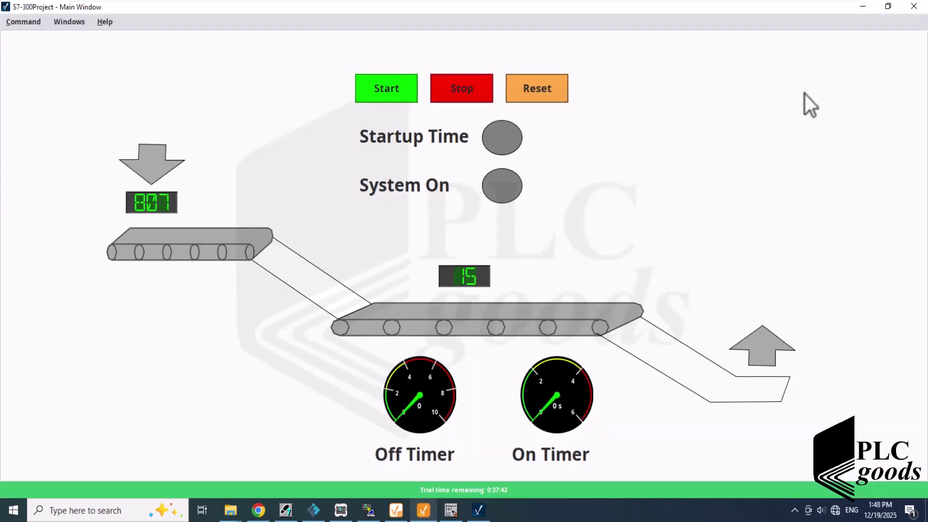
- Shrink the HMI client window and dock a restored, full-height Factory I/O window beside it
left_click(891, 13)
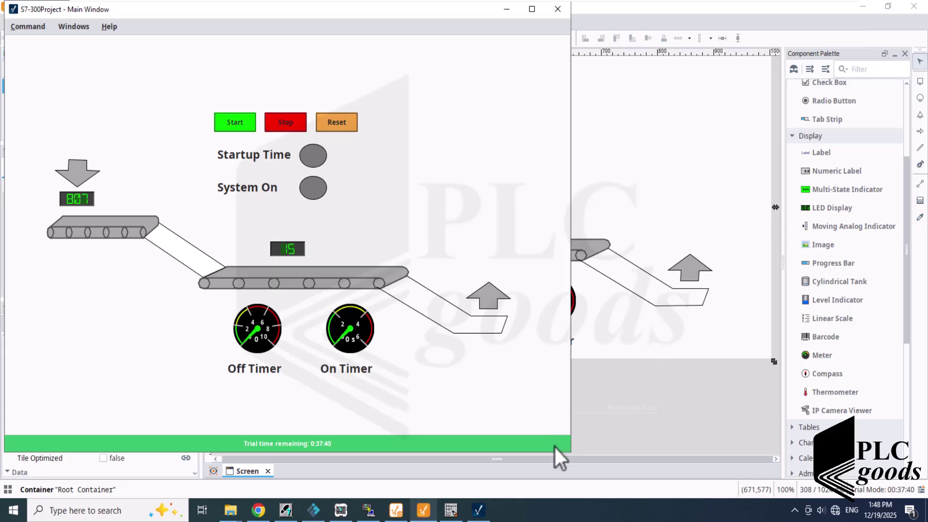
left_click_drag(570, 453, 451, 497)
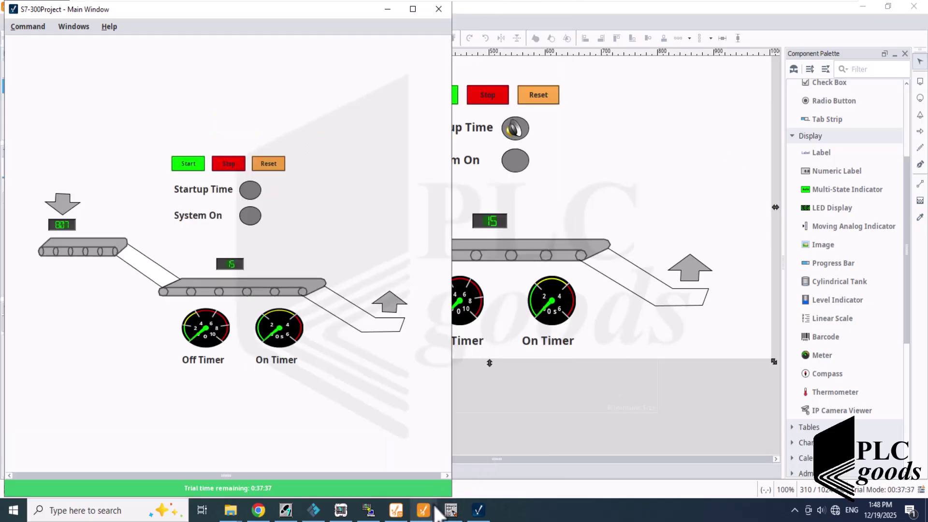
left_click(314, 511)
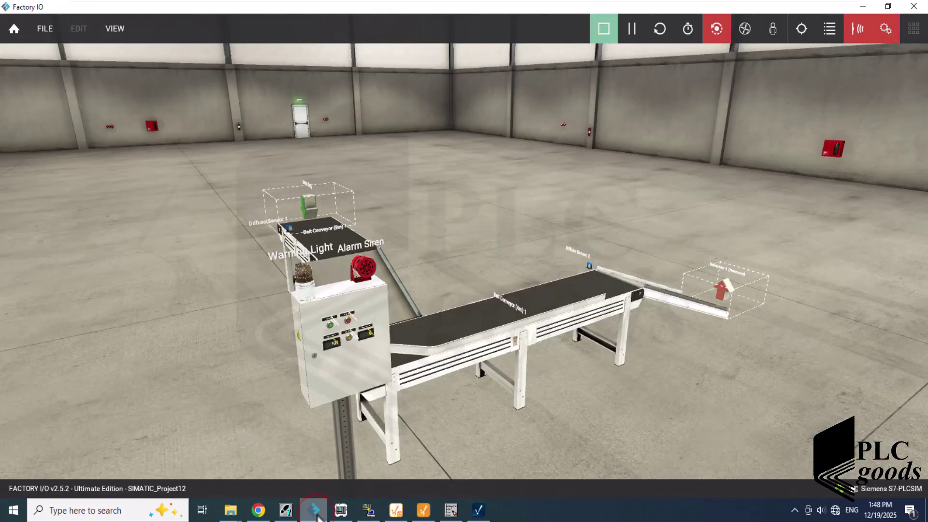
left_click(888, 6)
left_click_drag(494, 54, 584, 15)
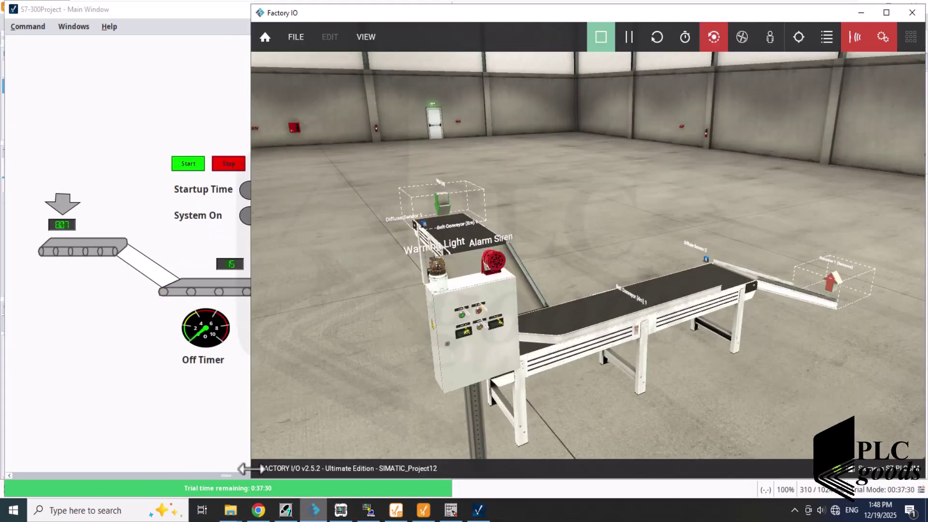
left_click_drag(251, 479, 451, 470)
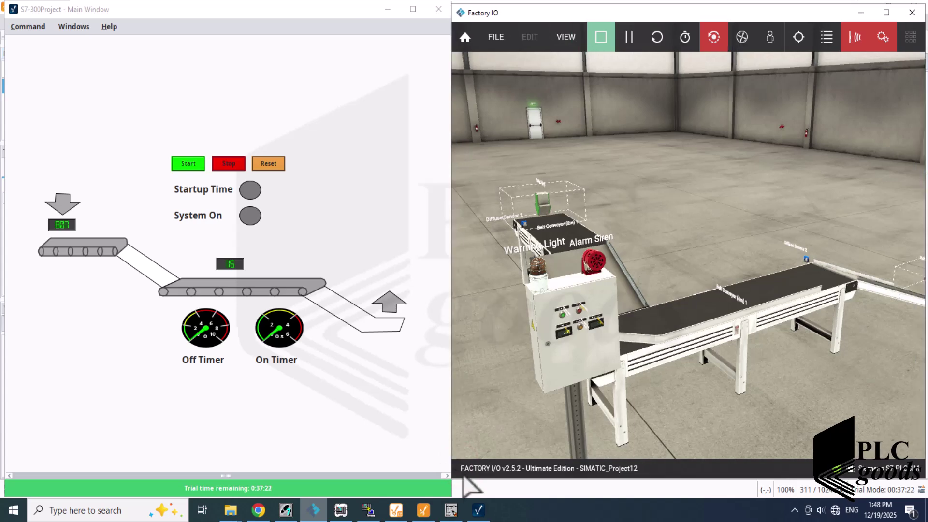
left_click_drag(536, 483, 530, 499)
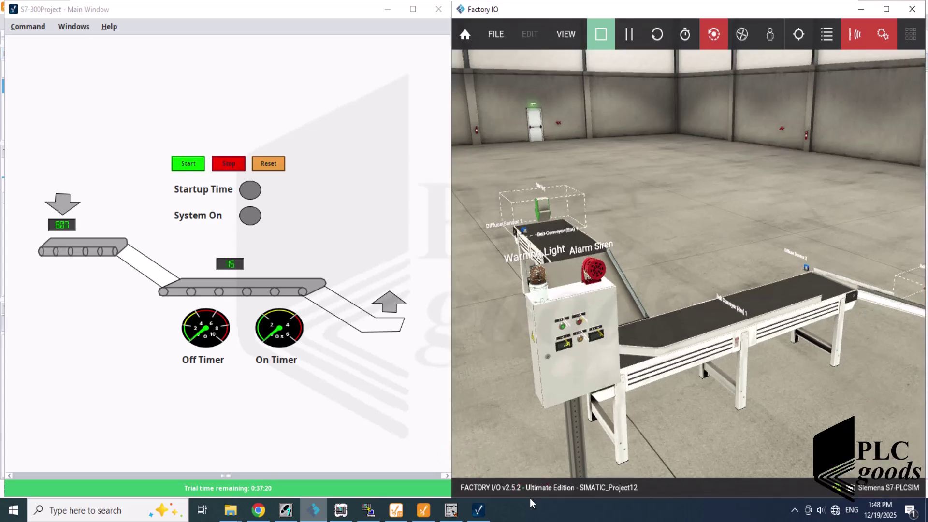
- Start the line from the Factory I/O panel's green button, then Reset and Stop it on the HMI
left_click(556, 329)
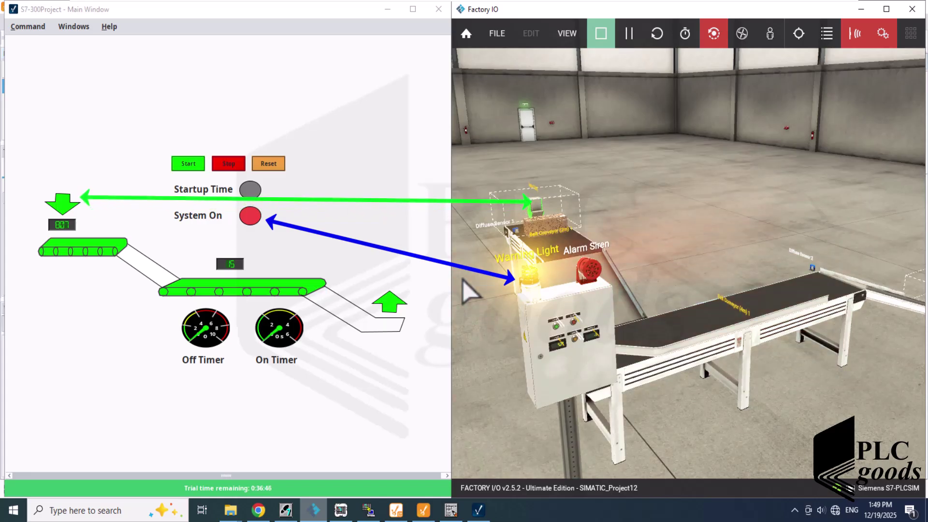
left_click(269, 165)
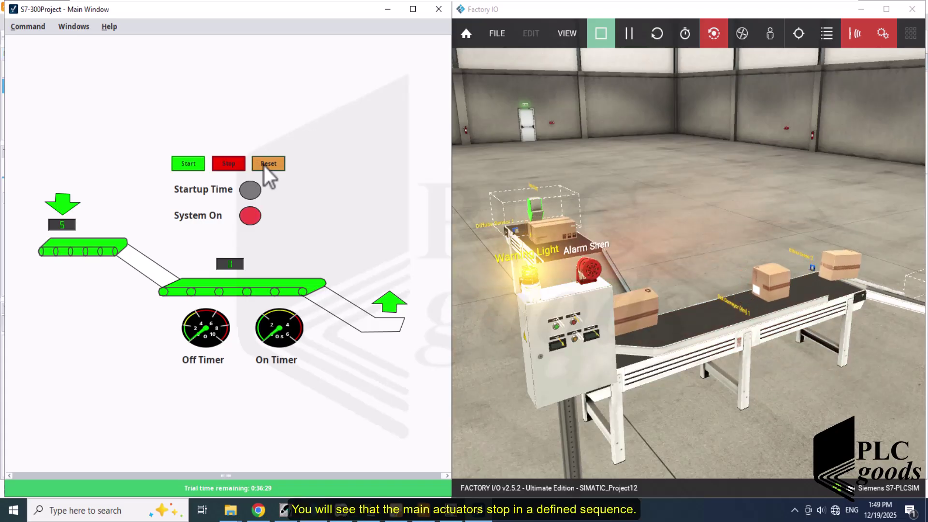
left_click(241, 163)
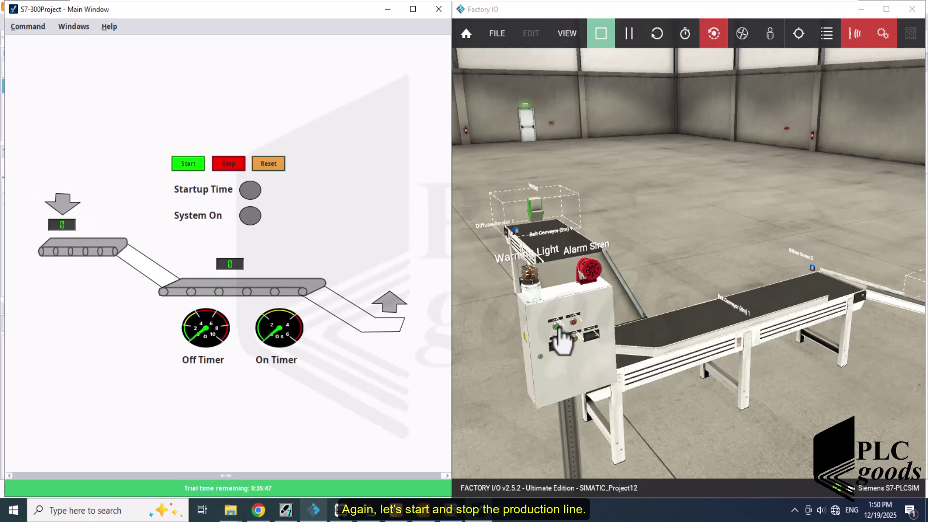
- Restart the line from the panel's green button and hide the Sensors and Actuators tag labels
left_click(557, 327)
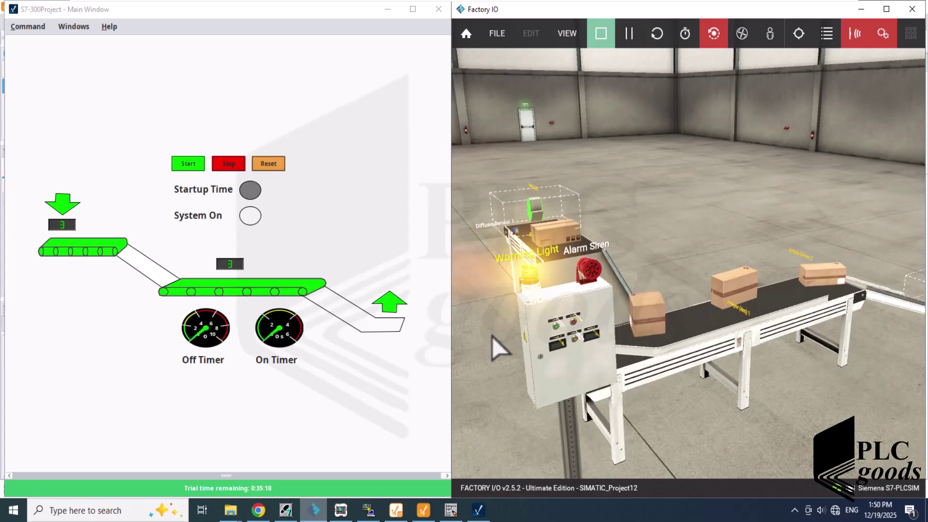
left_click(855, 33)
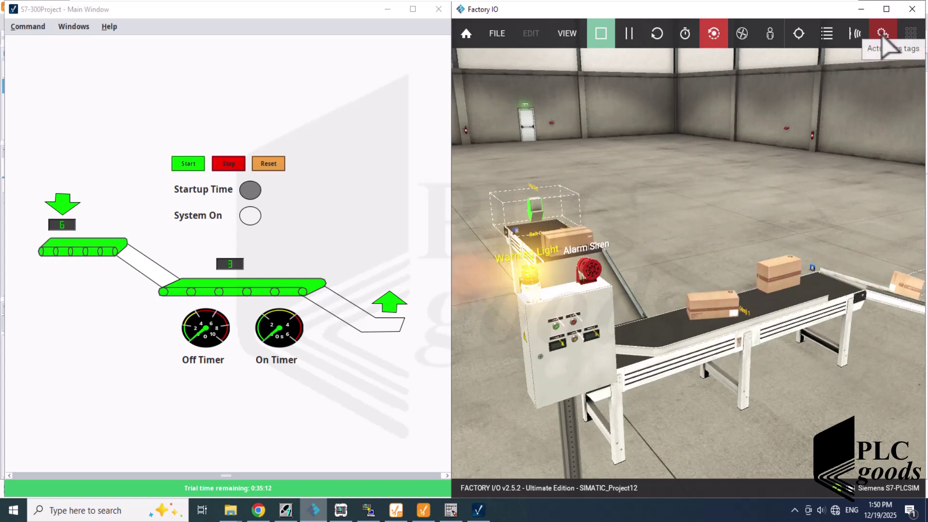
left_click(882, 34)
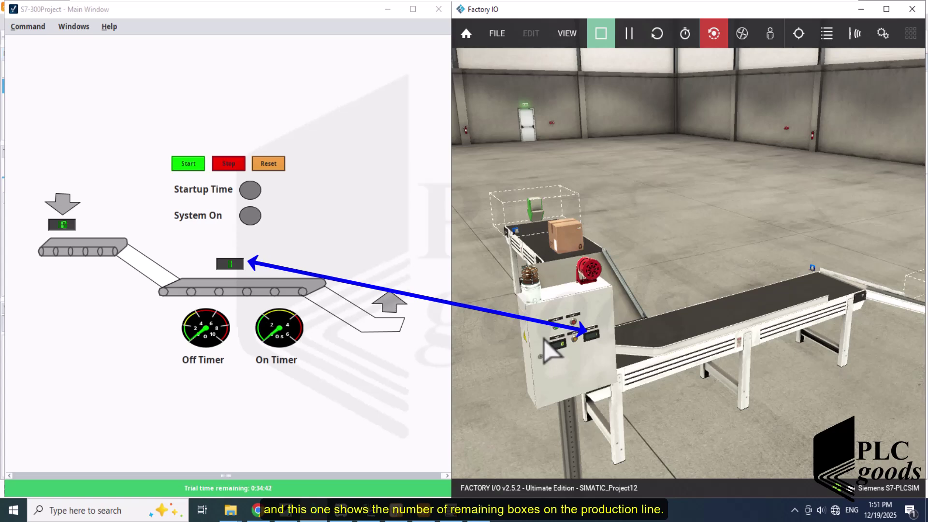
- Start, stop and reset the line from the HMI, then switch to Ignition Designer
left_click(185, 166)
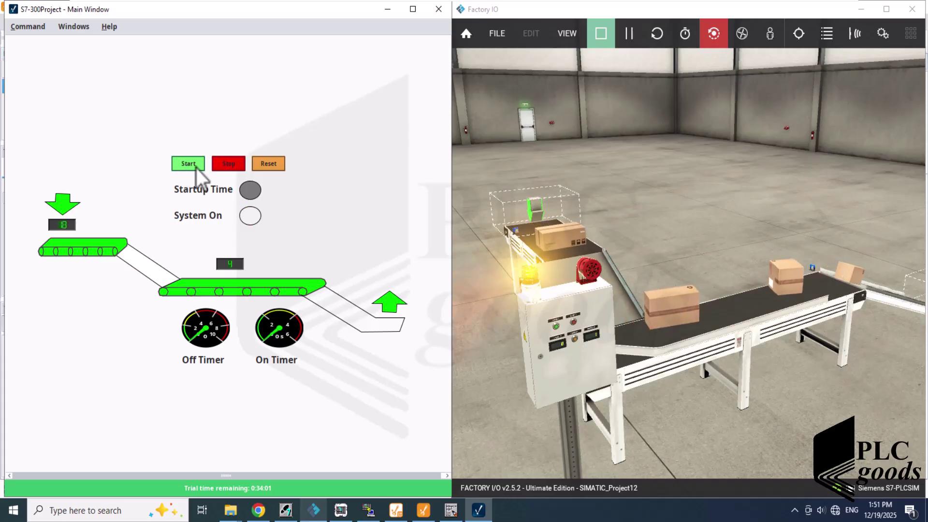
left_click(225, 164)
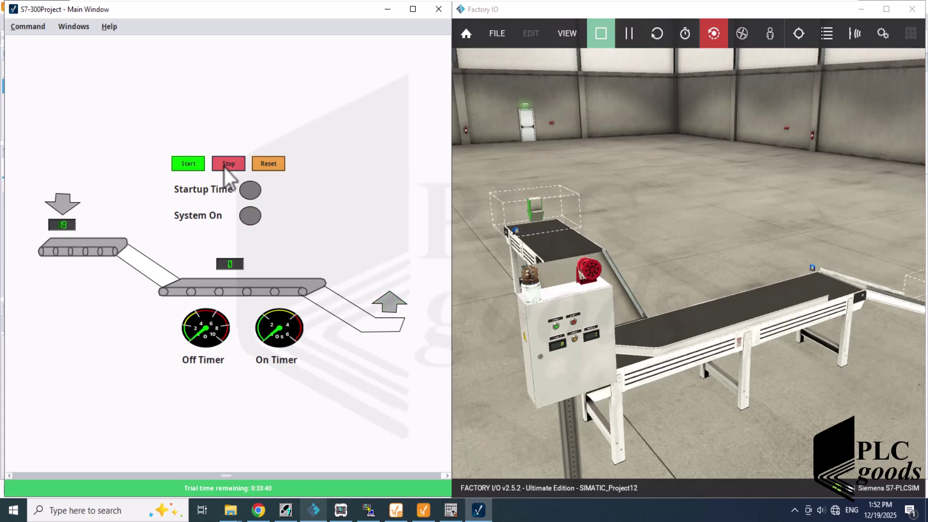
left_click(268, 164)
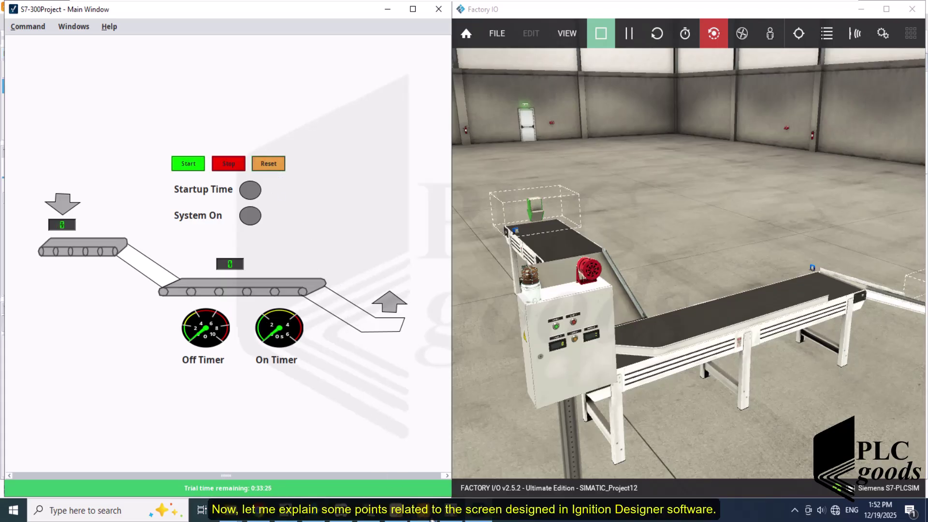
left_click(428, 517)
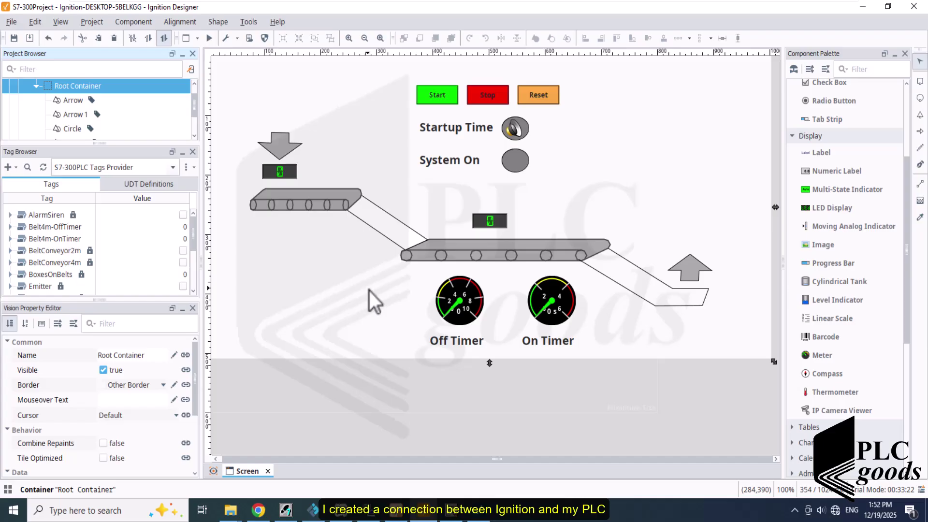
- Switch the Tag Browser to the S7-300PLC Tags Provider and browse its Remover, Sensor1 and WarningLight tags
left_click(174, 169)
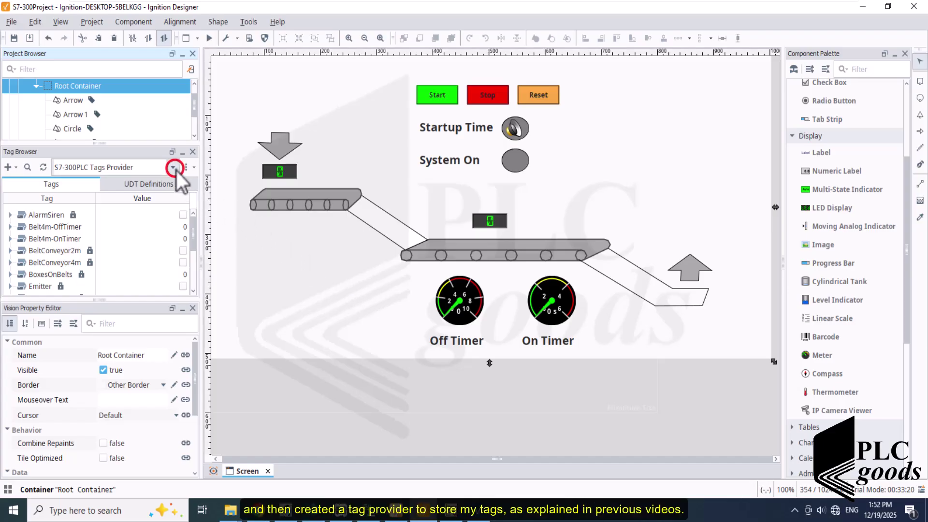
left_click(150, 183)
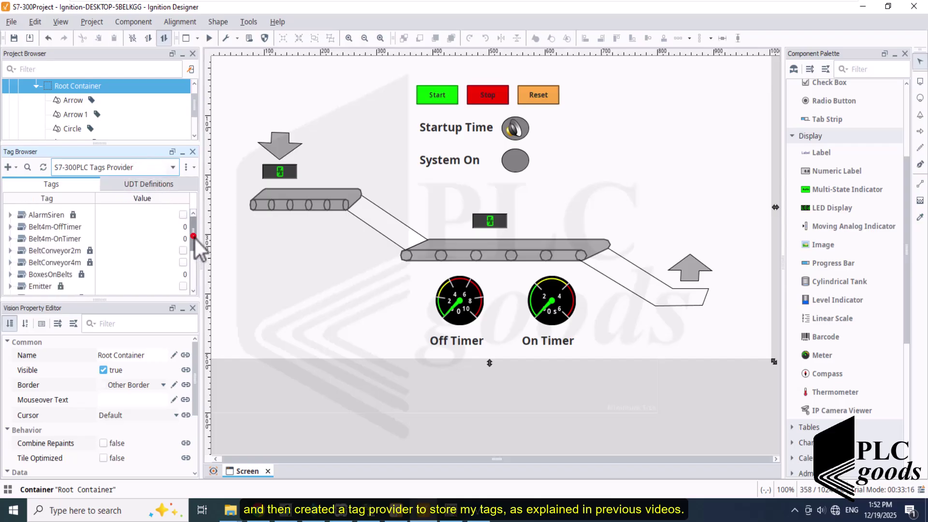
left_click_drag(194, 237, 185, 280)
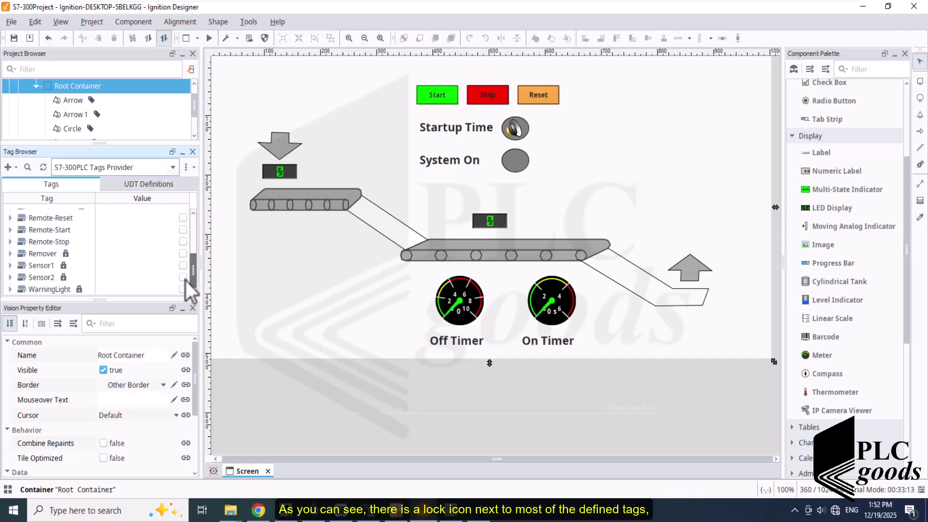
left_click(45, 255)
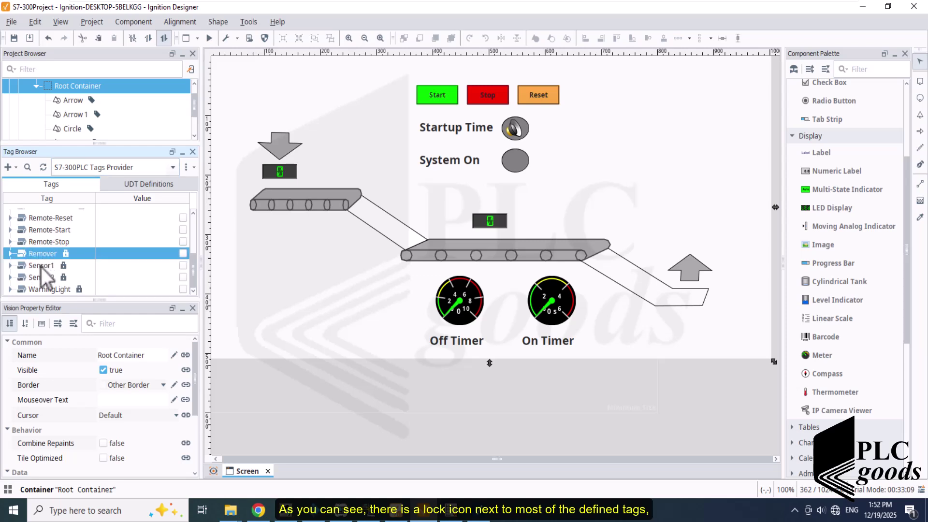
left_click(42, 266)
left_click(42, 289)
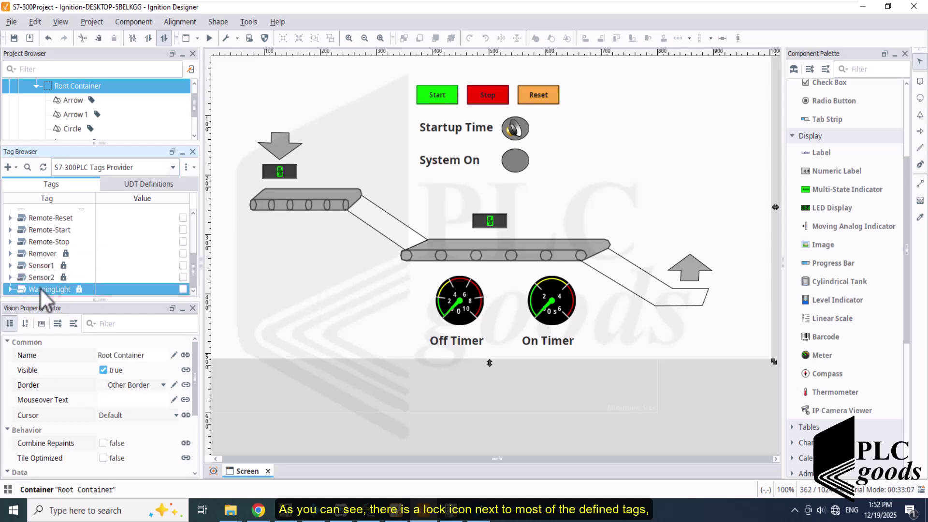
scroll(38, 286, "up", 10)
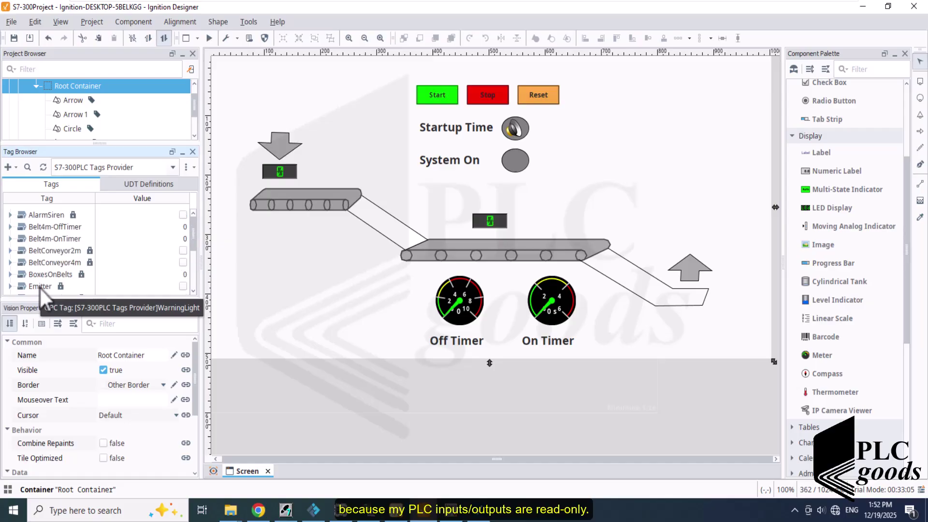
- Set the BeltConveyor2m tag's Read Only property to true and close its settings
double_click(44, 255)
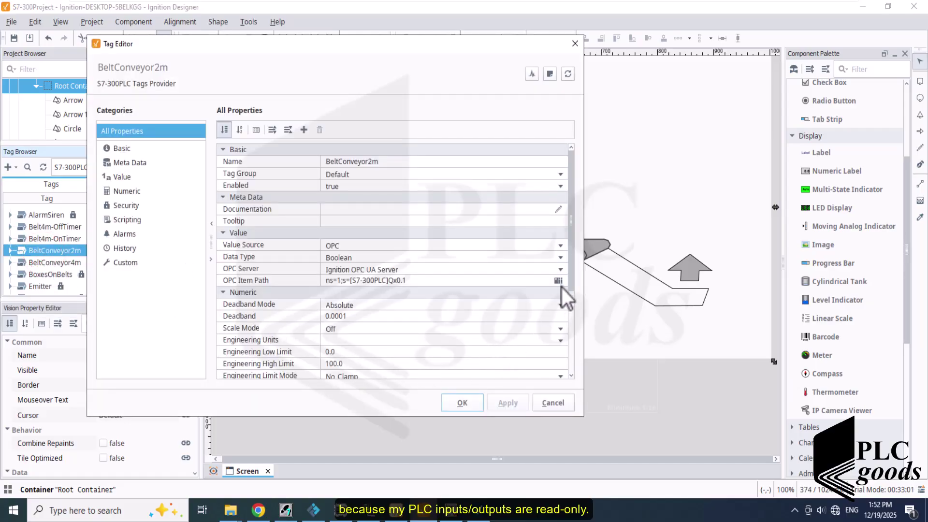
left_click_drag(561, 289, 571, 346)
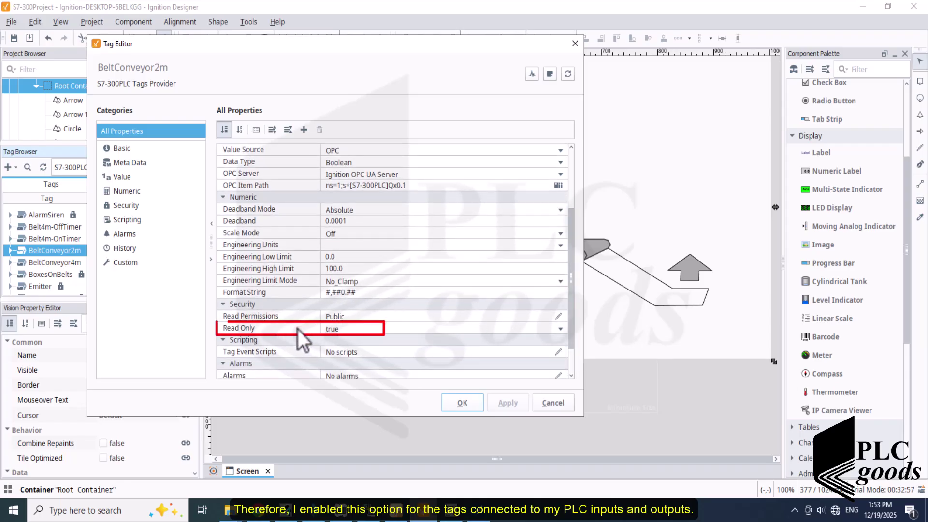
left_click(323, 330)
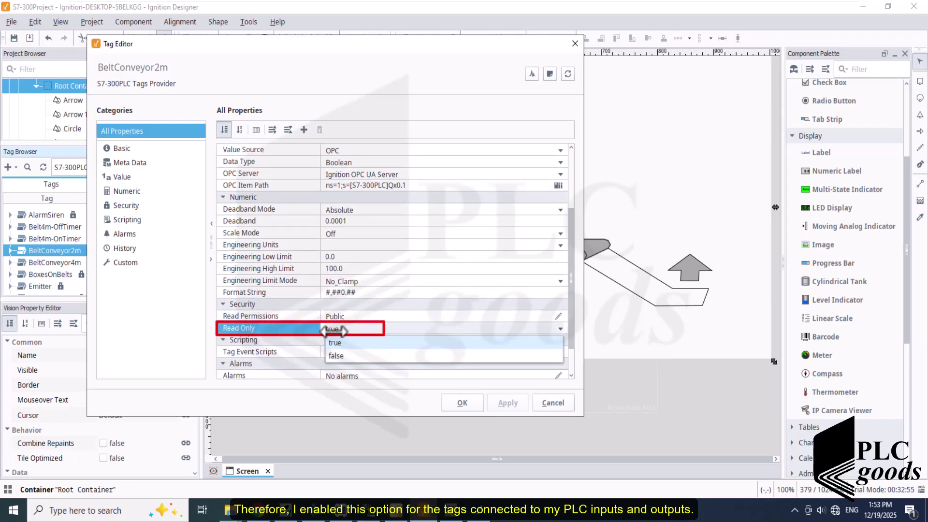
left_click(335, 345)
left_click(460, 402)
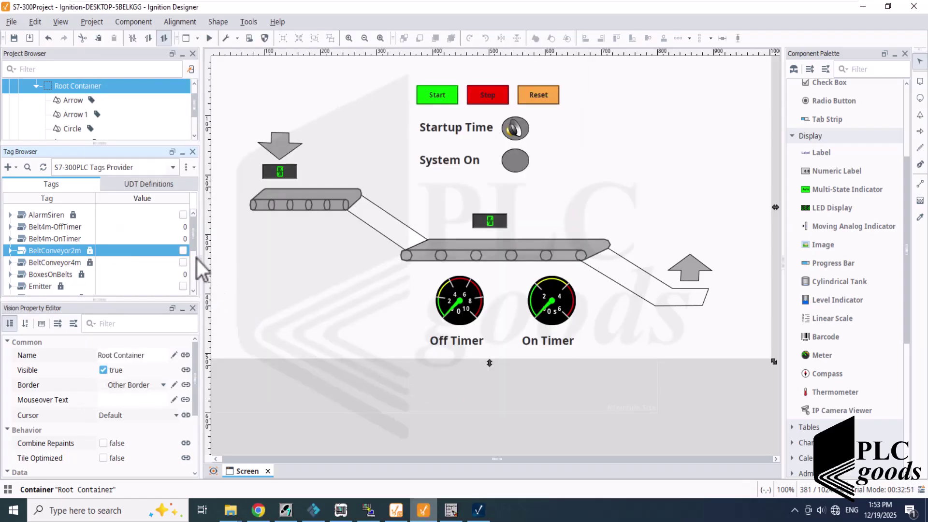
left_click_drag(194, 262, 194, 240)
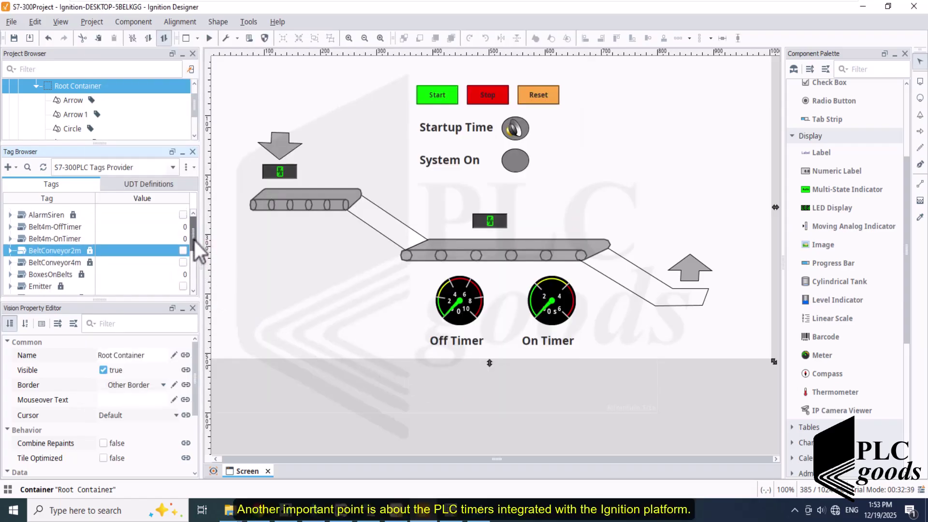
- Inspect the Belt4m-OnTimer tag's OPC item path and its T2 timer address
left_click(73, 238)
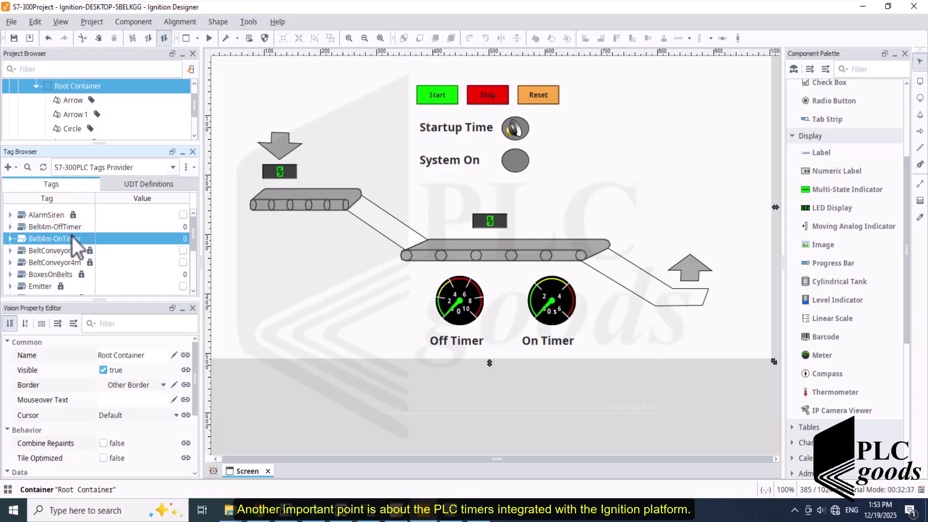
double_click(60, 240)
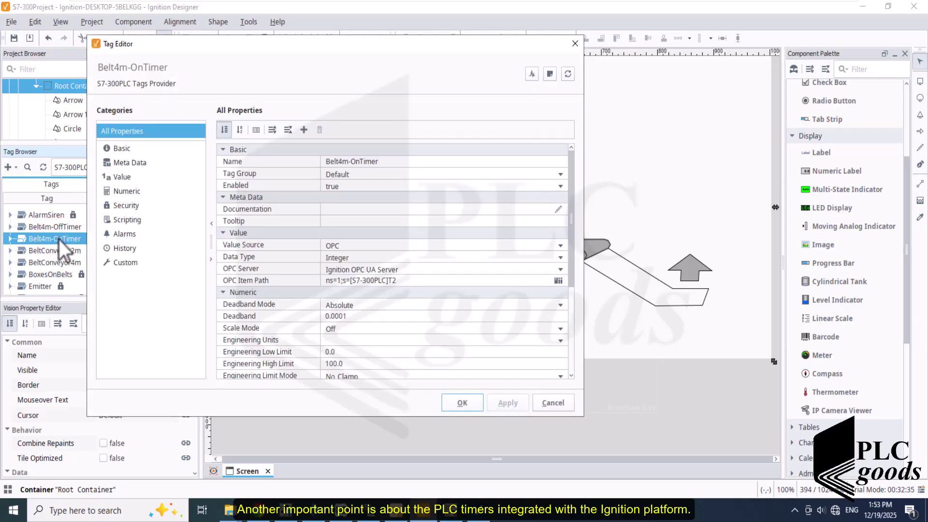
left_click(369, 280)
double_click(393, 281)
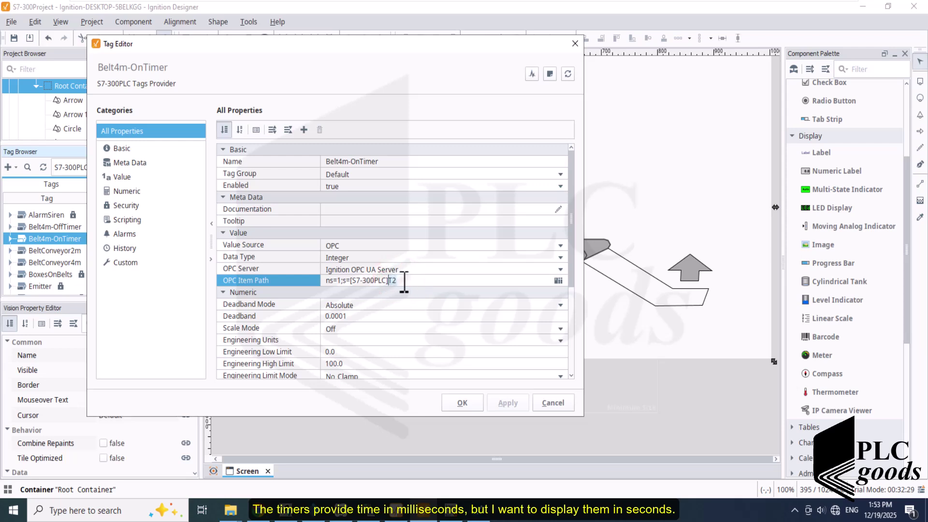
left_click(458, 402)
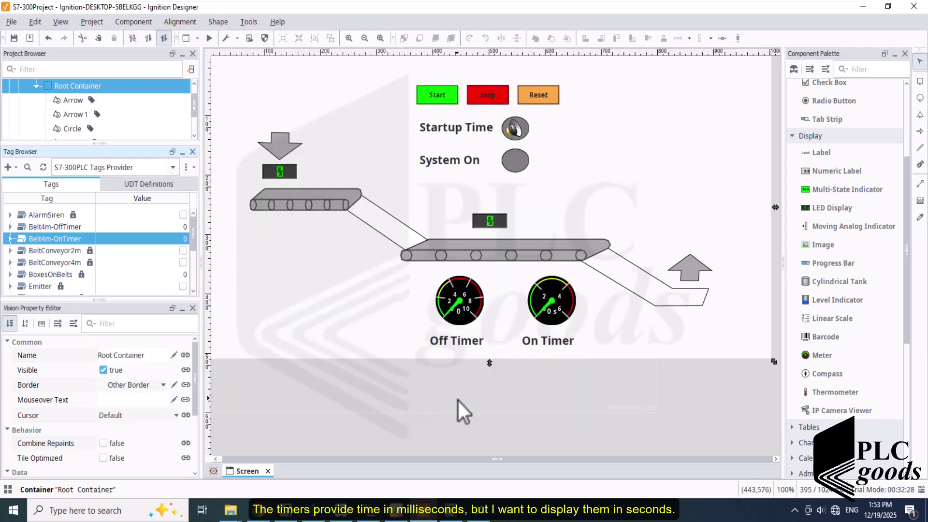
- Bind the On Timer meter's Value to {[S7-300PLC Tags Provider]Belt4m-OnTimer}/1000
left_click(552, 311)
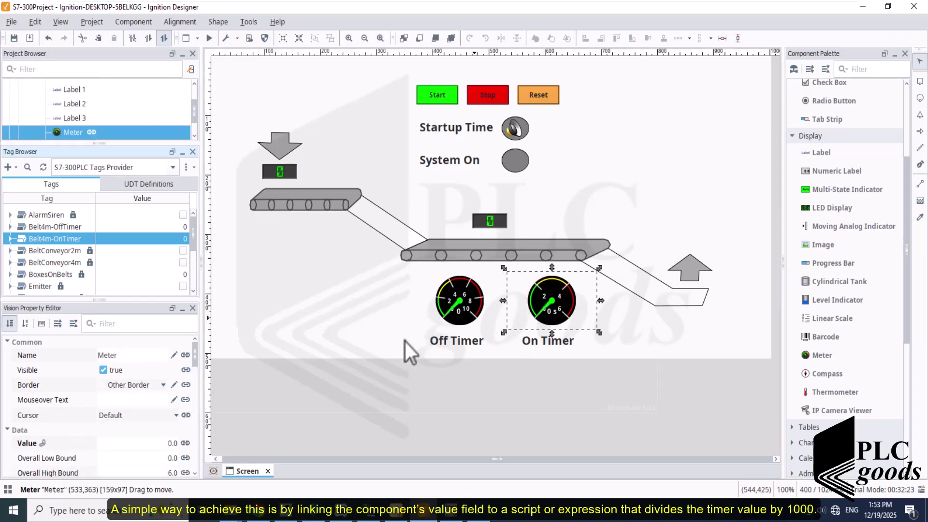
left_click(65, 442)
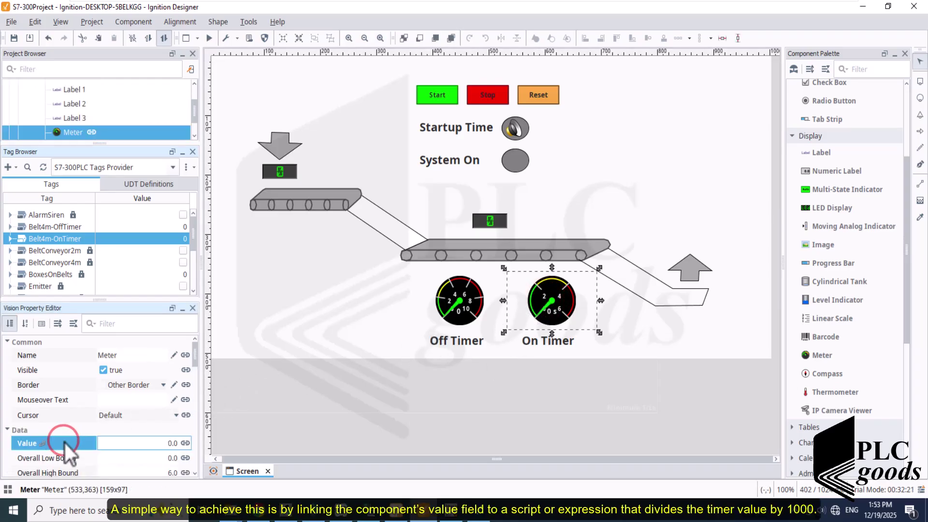
left_click(185, 444)
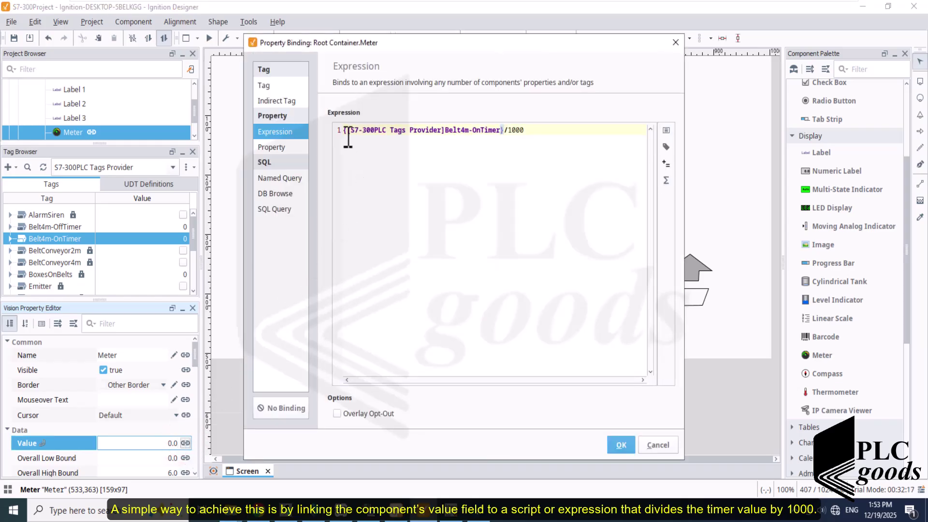
left_click_drag(349, 134, 530, 131)
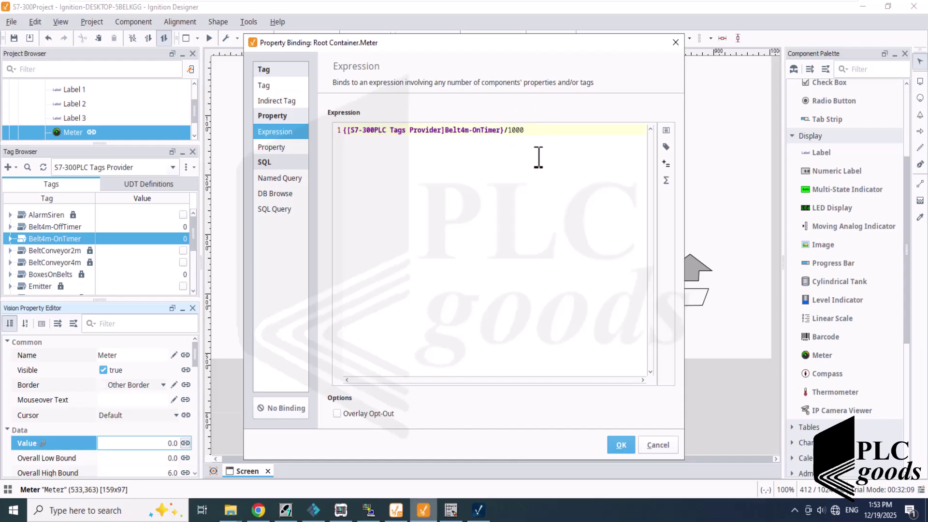
left_click(615, 445)
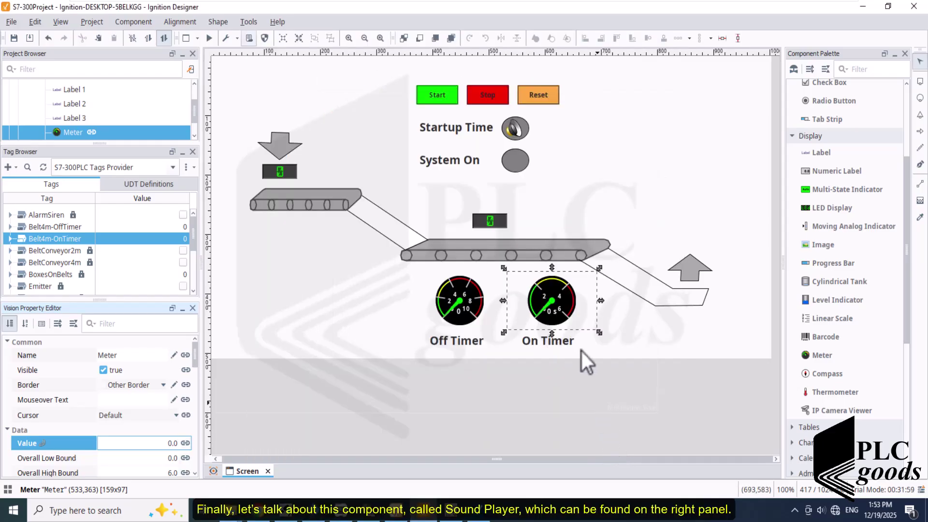
left_click(515, 129)
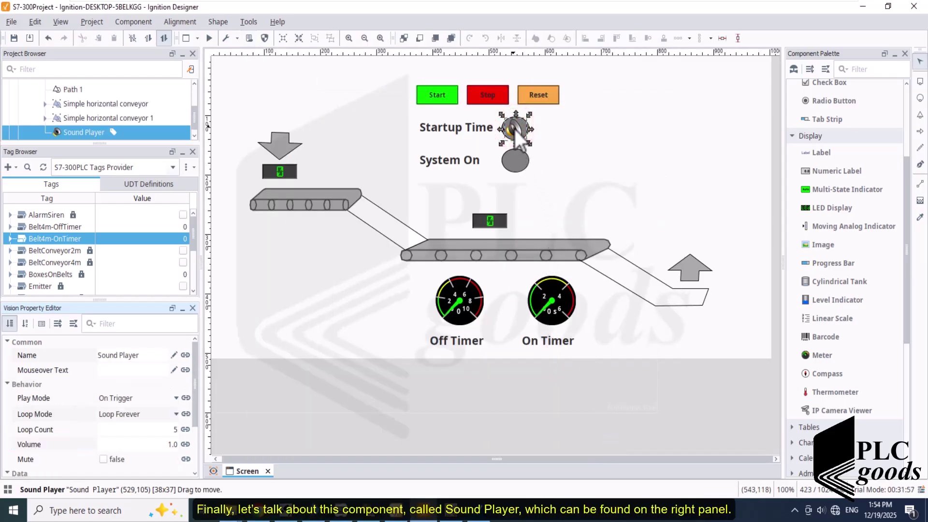
left_click_drag(515, 128, 518, 128)
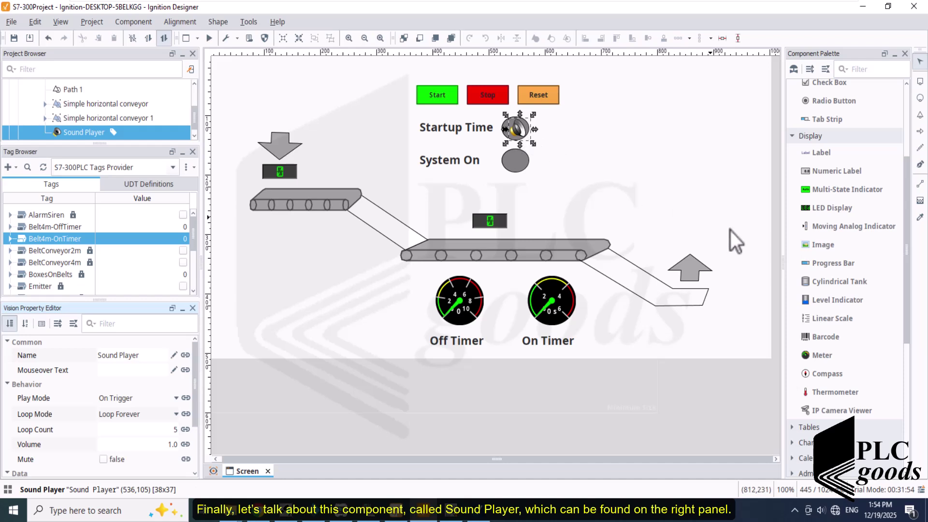
left_click_drag(909, 310, 912, 433)
left_click(809, 400)
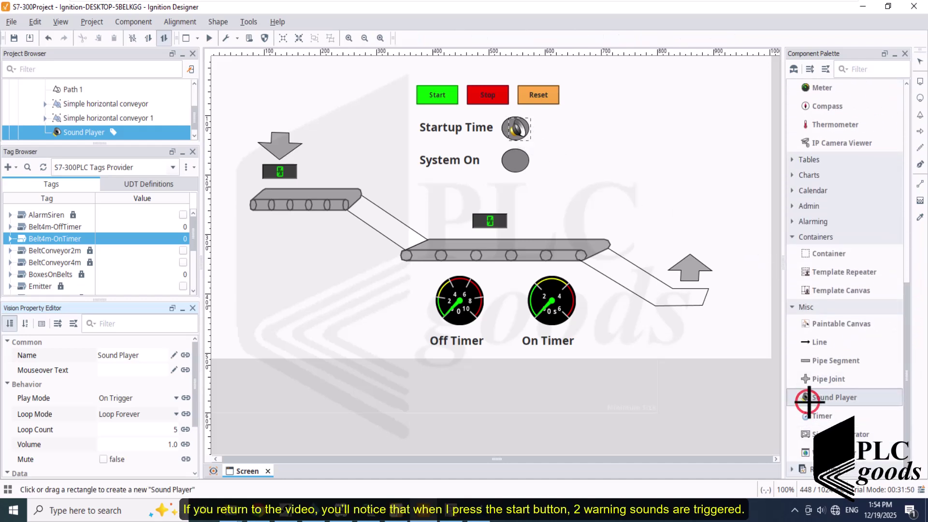
left_click_drag(807, 398, 562, 125)
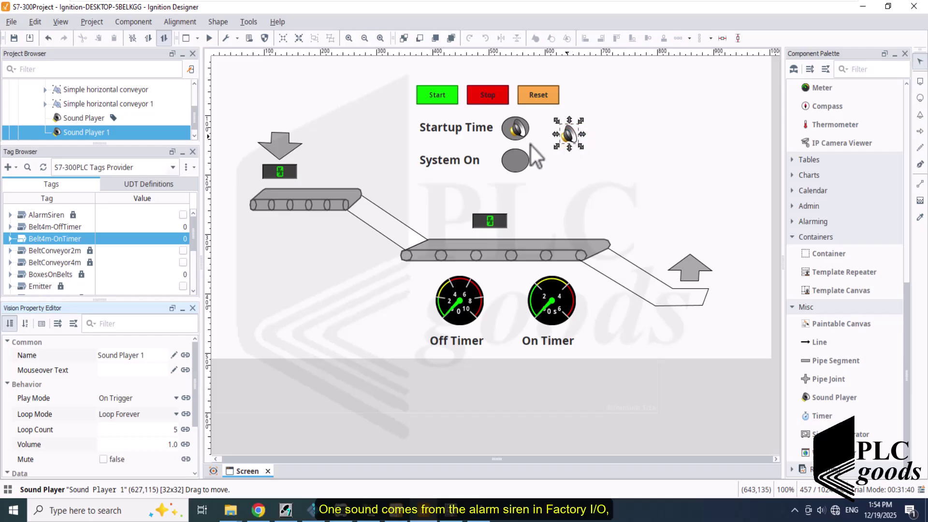
key("Delete")
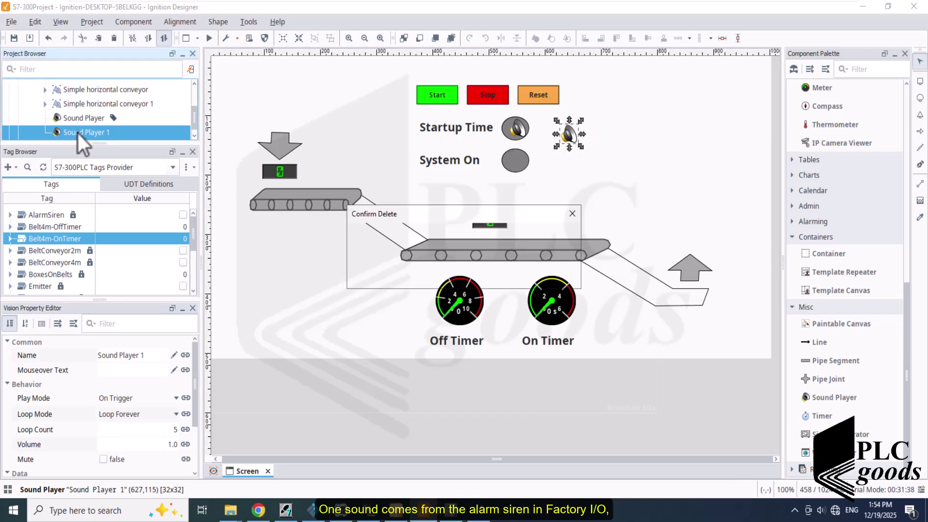
left_click(444, 275)
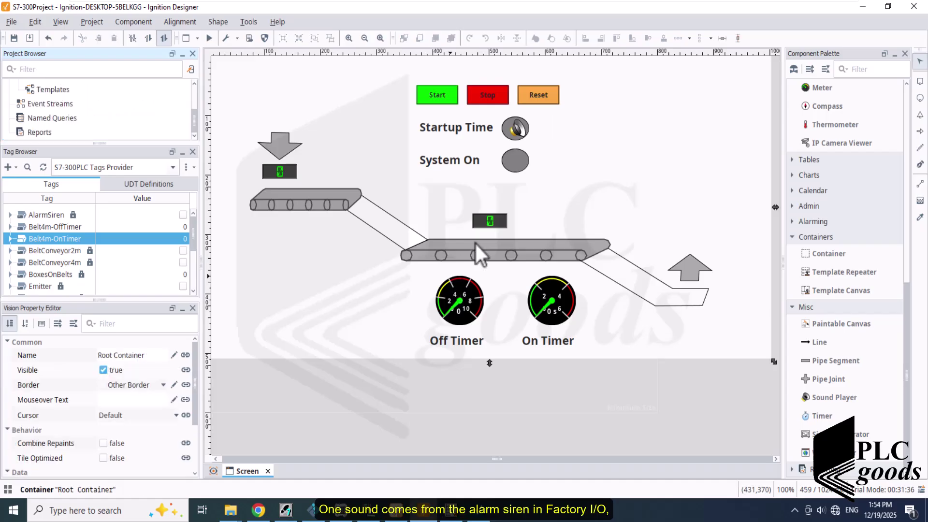
- Check the Sound Player's Trigger binding to AlarmSiren.value, then load mixkit-battleship-alarm-1001.wav as its sound
left_click(517, 137)
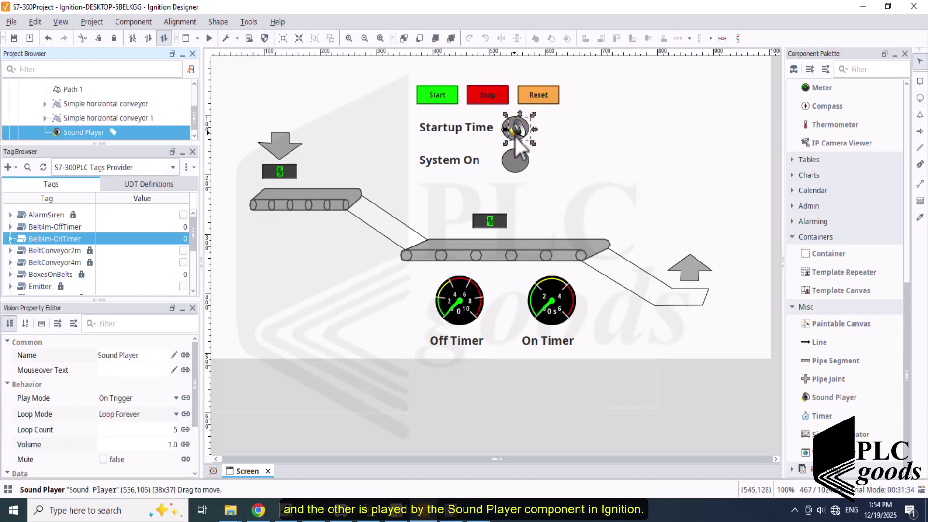
left_click(196, 379)
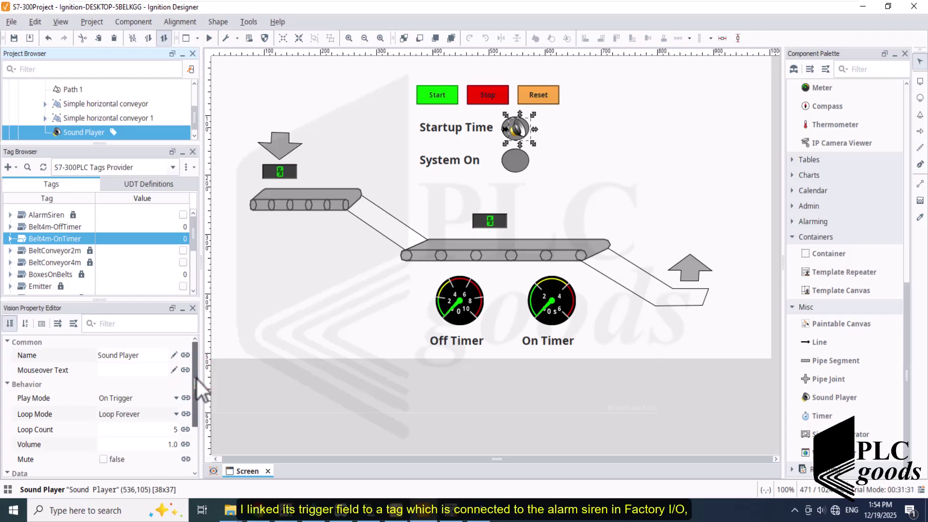
left_click_drag(197, 380, 197, 428)
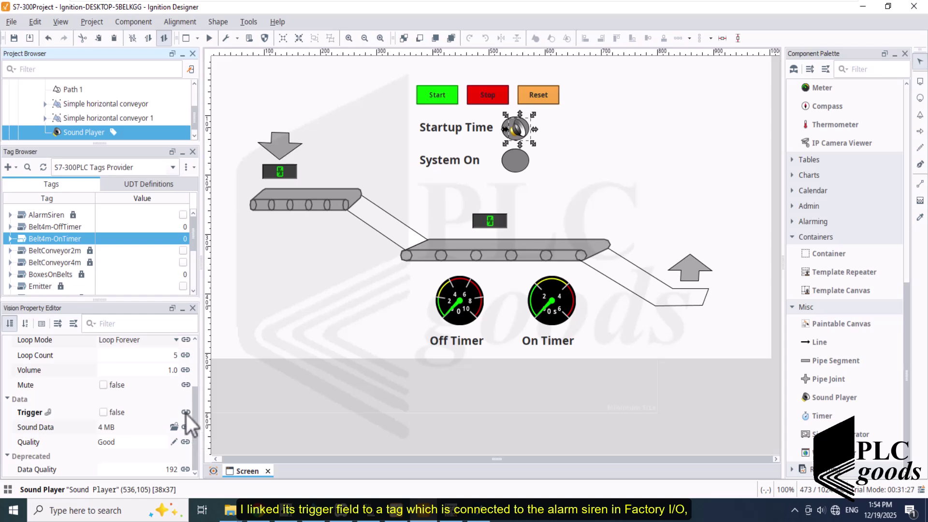
left_click(186, 413)
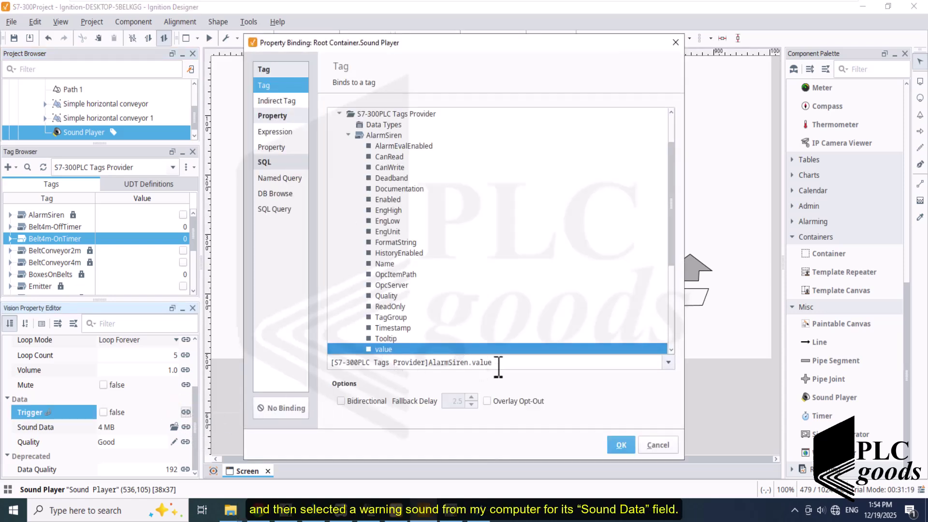
left_click_drag(493, 362, 339, 364)
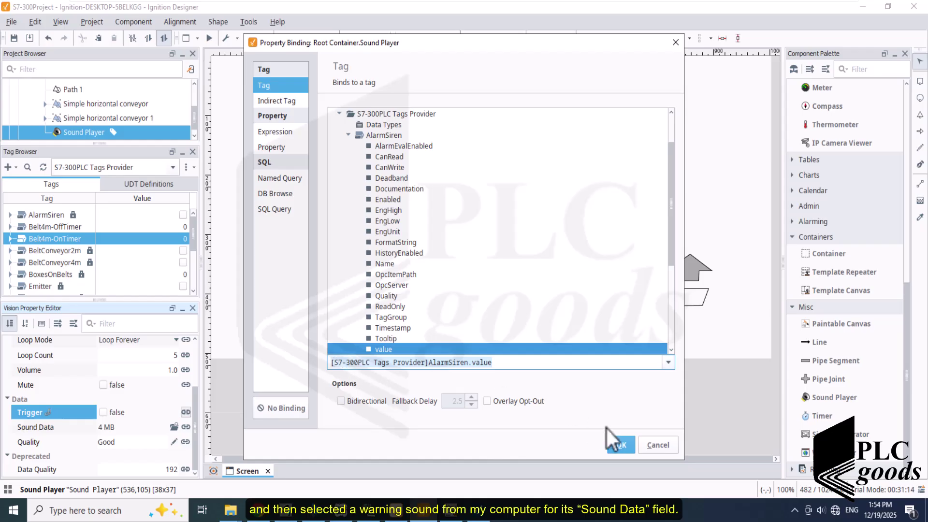
left_click(648, 449)
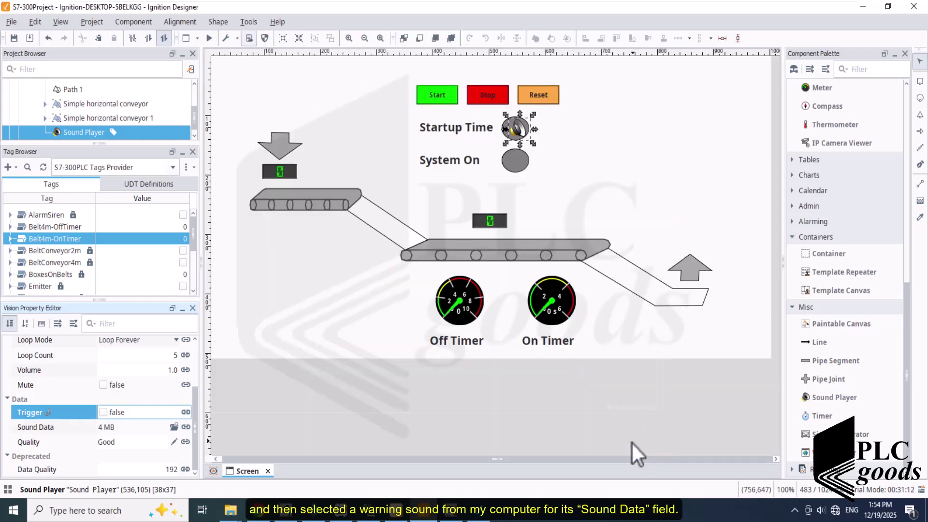
left_click(177, 428)
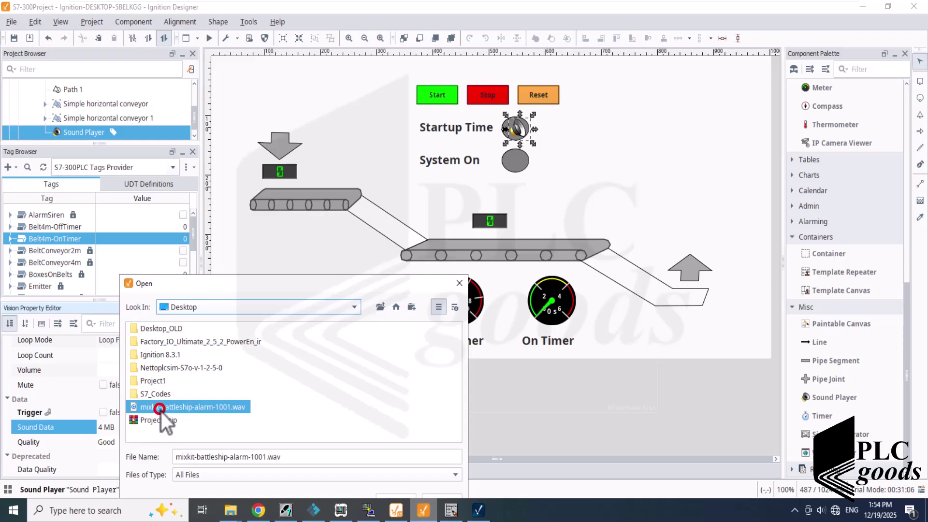
double_click(162, 410)
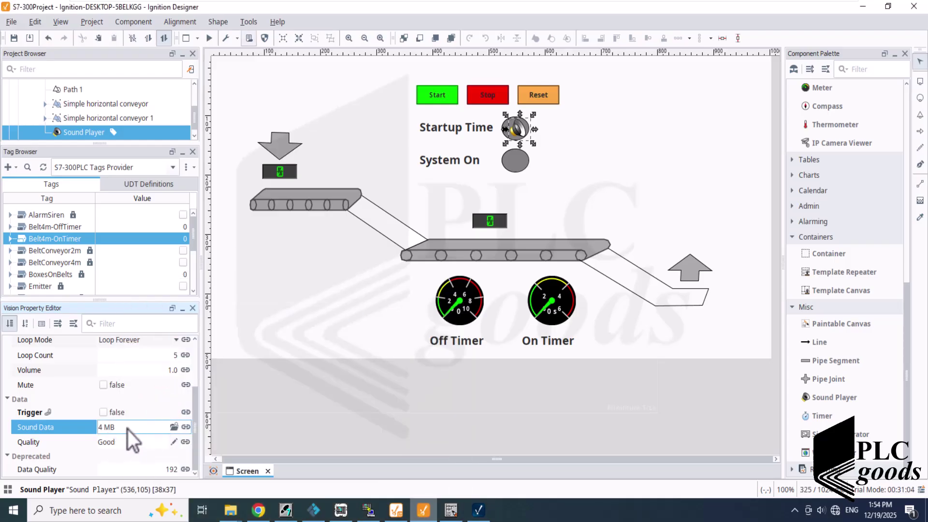